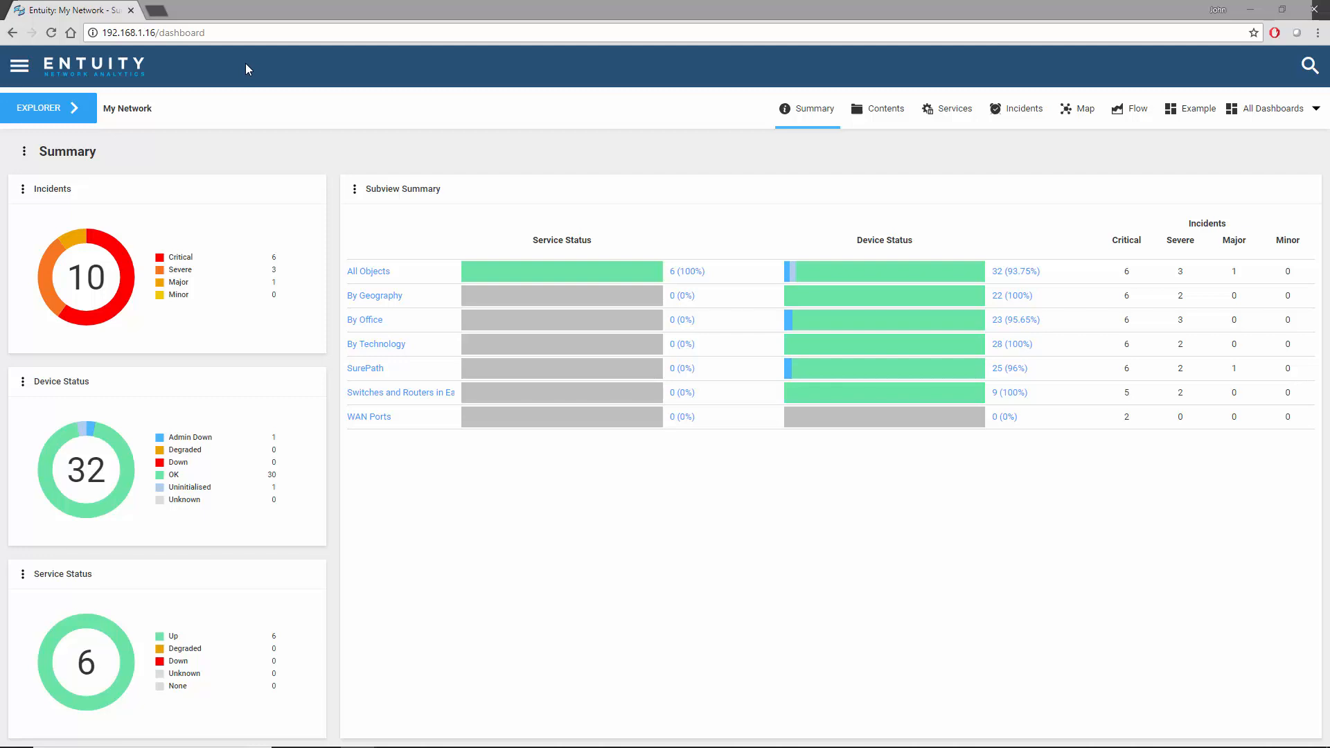
Step: Open the Report Builder from Reports and start a new Multi chart/table report
left_click(20, 66)
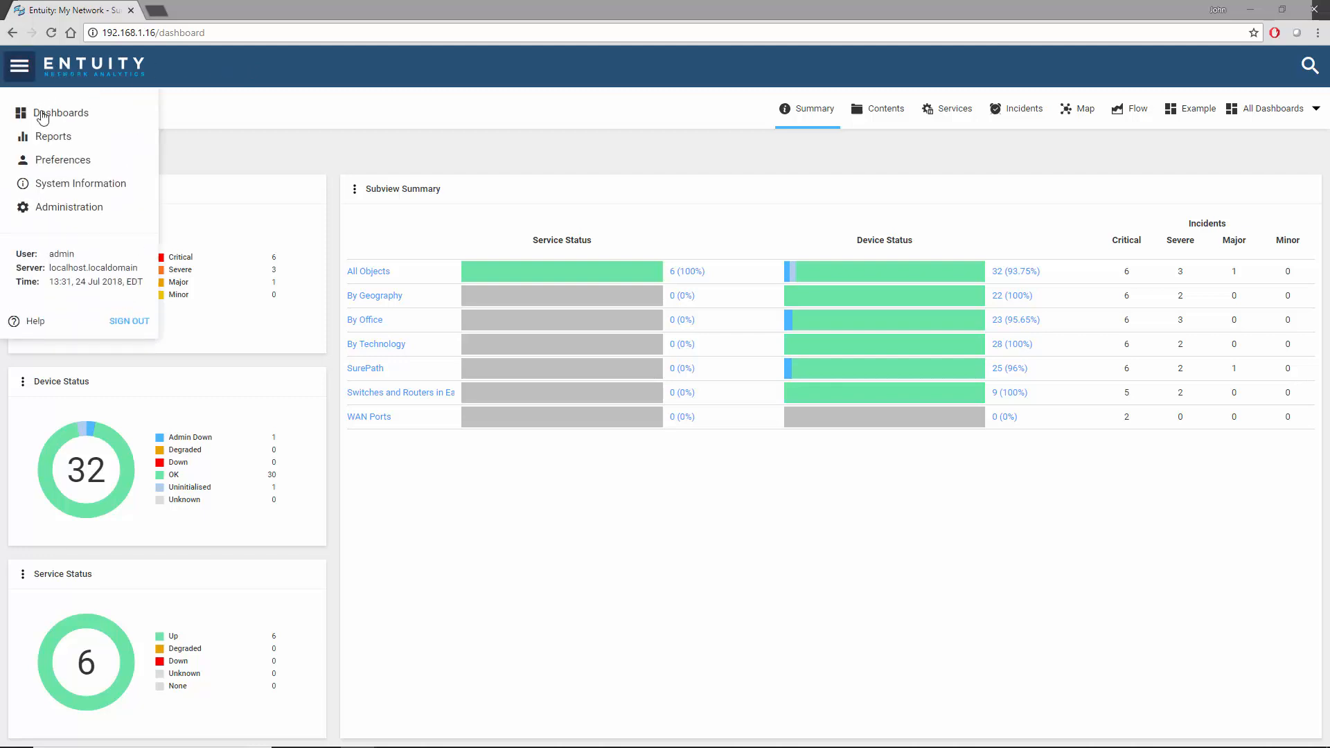
left_click(53, 136)
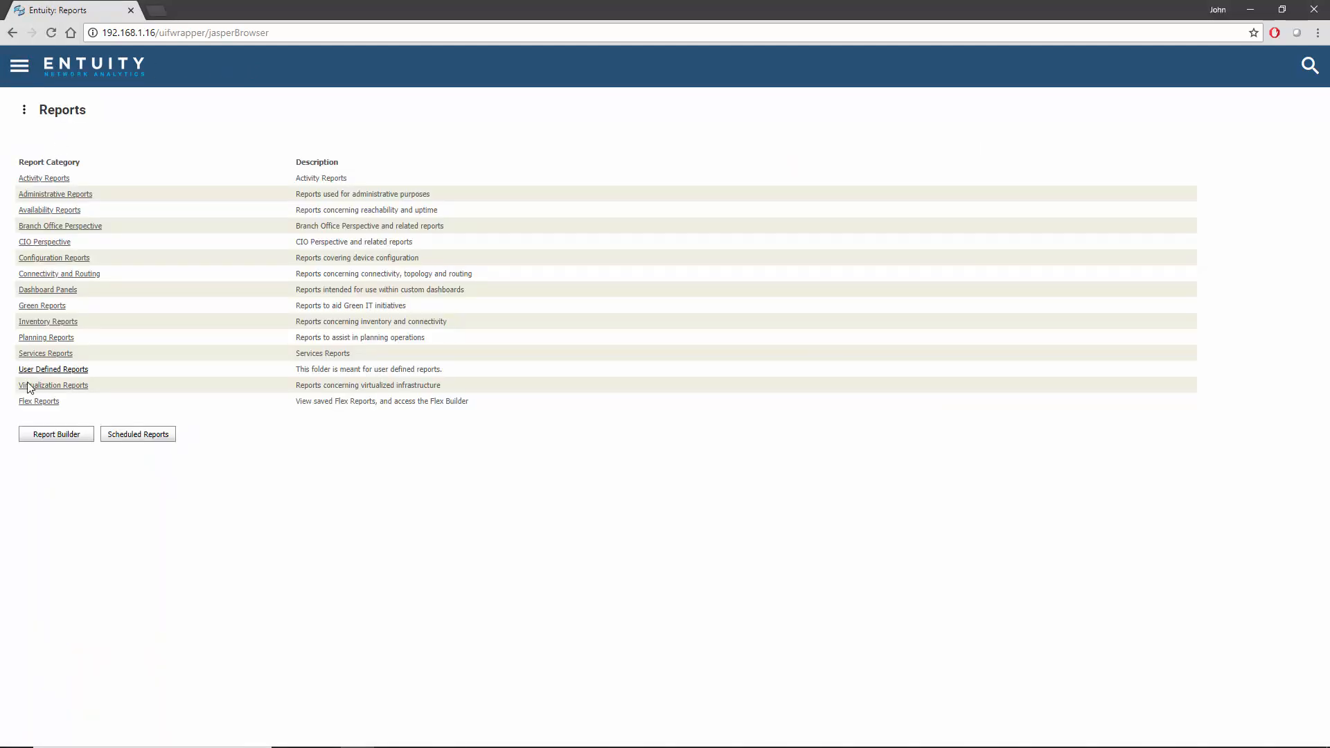
left_click(43, 435)
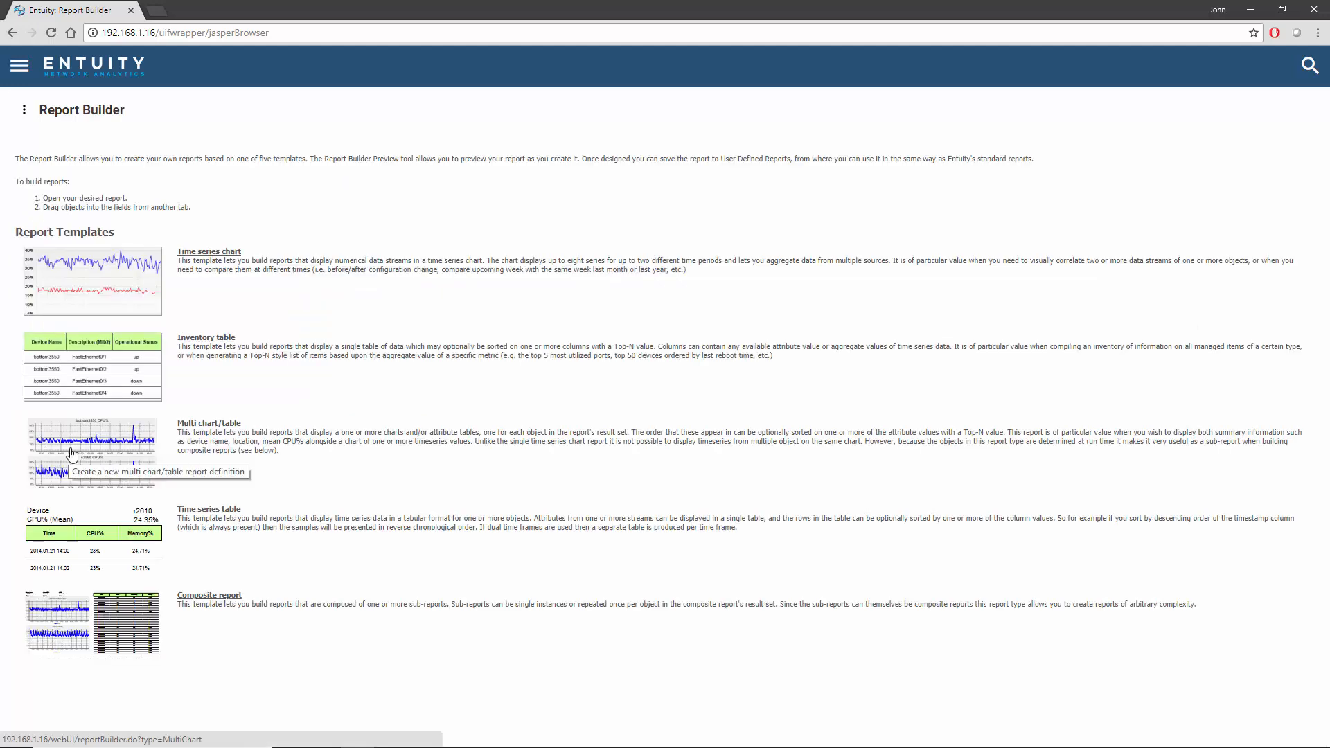
left_click(72, 454)
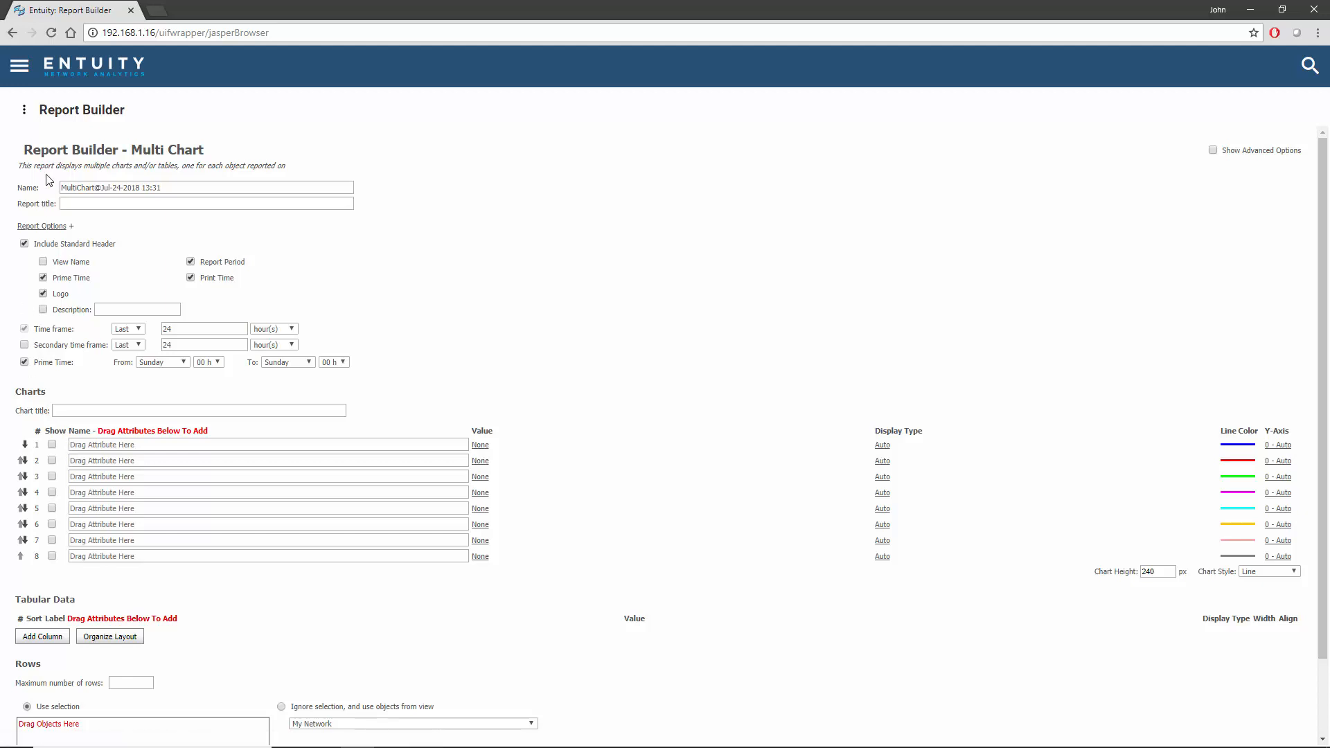
Step: Duplicate the Report Builder browser tab and open the My Network dashboards in the copy
right_click(72, 11)
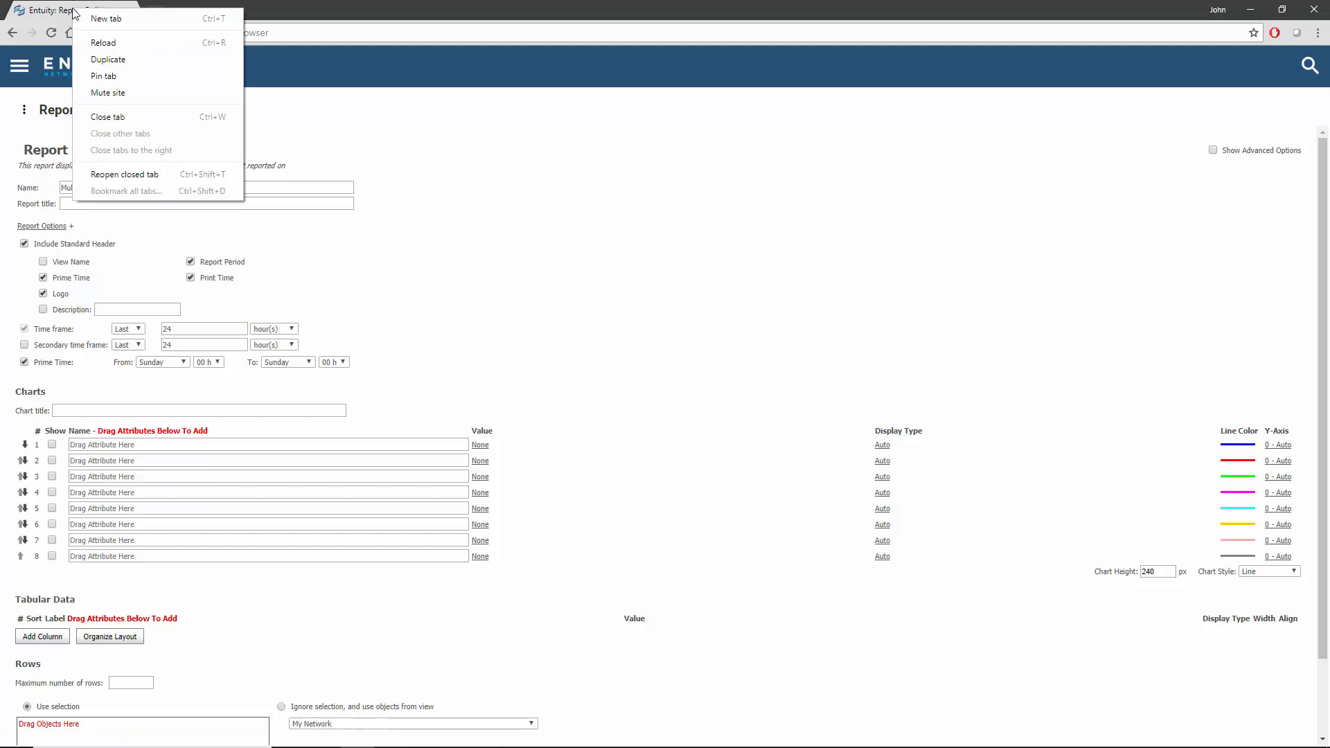
left_click(111, 61)
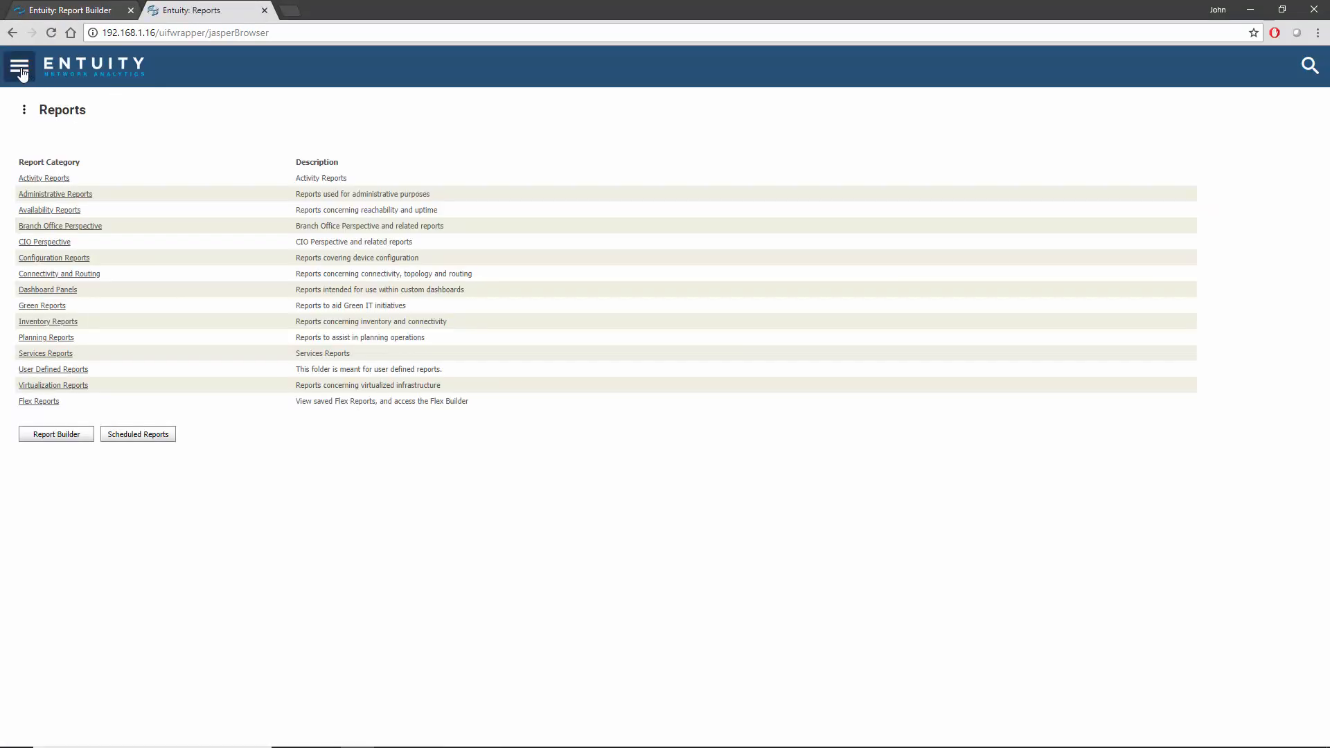
left_click(19, 65)
left_click(47, 113)
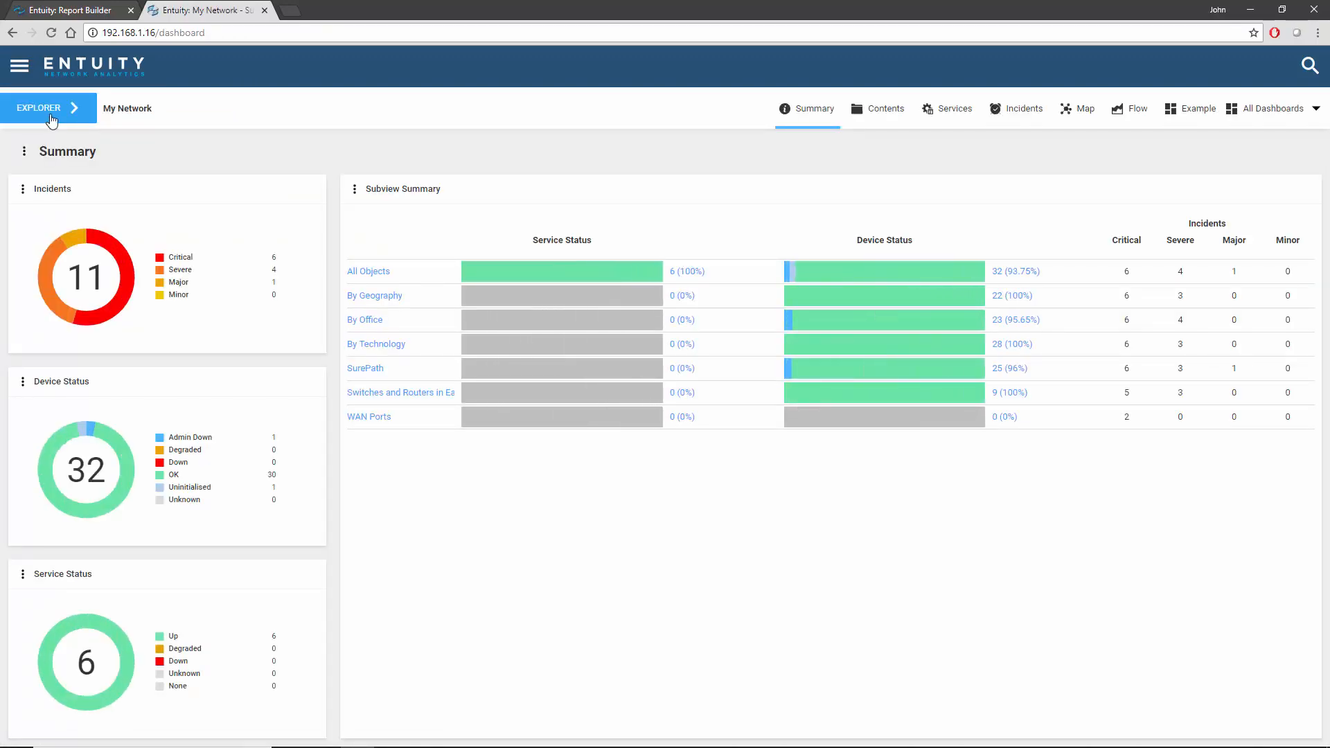
Step: Browse through All Objects and device hq01 to open its port [ Se0/0/1 ] Serial0/0/1
left_click(56, 116)
left_click(319, 145)
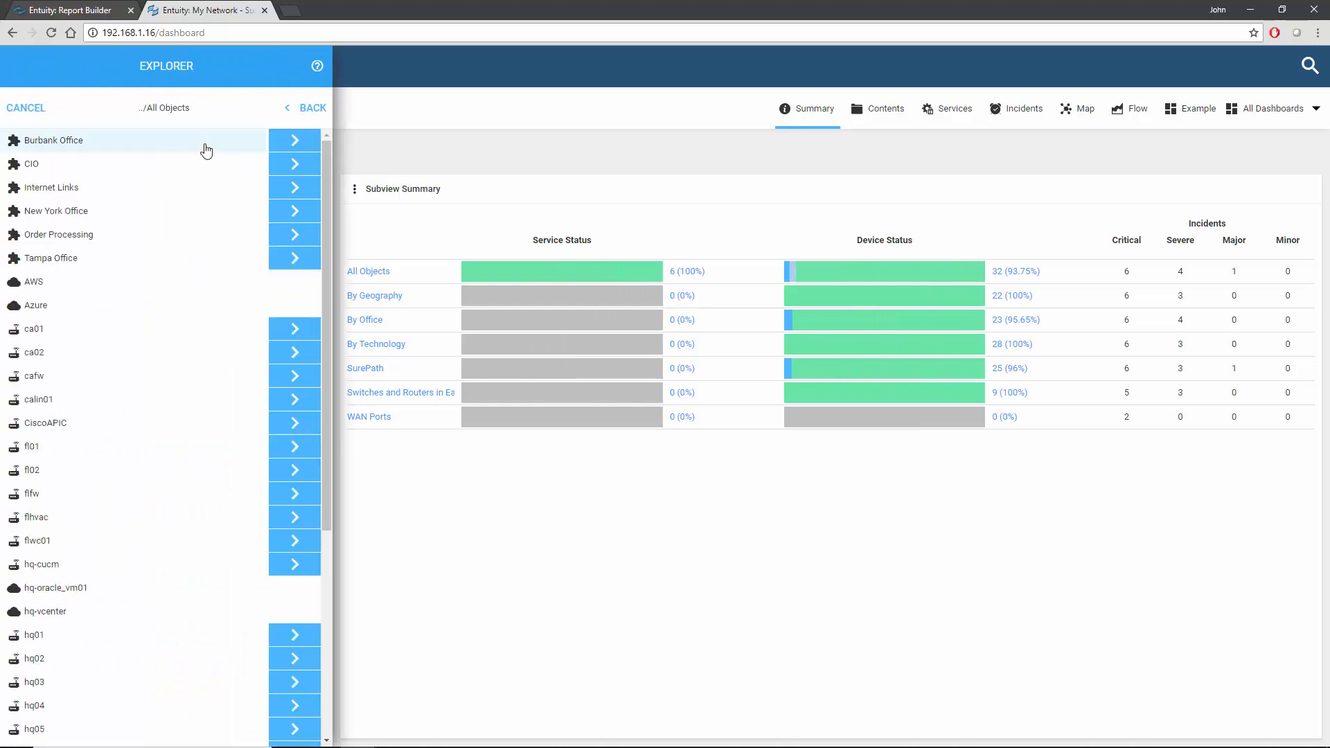
left_click(292, 647)
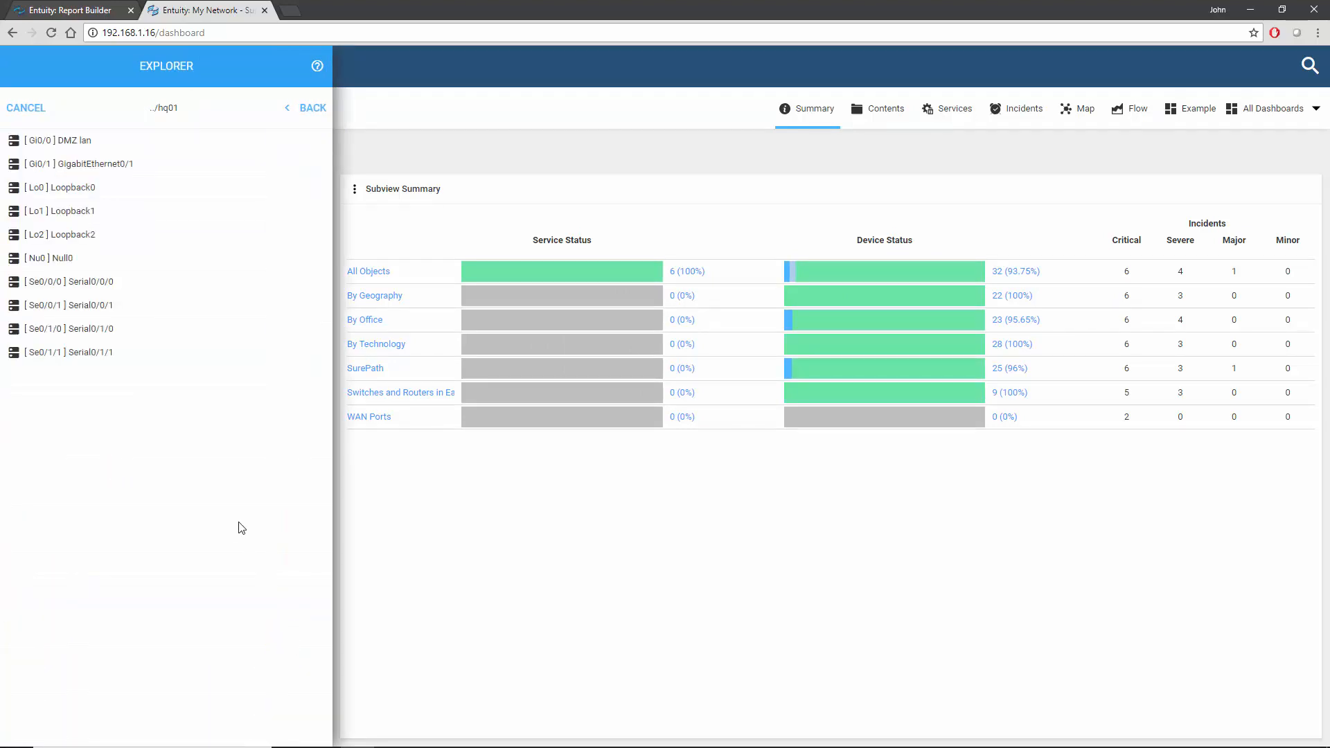
left_click(132, 307)
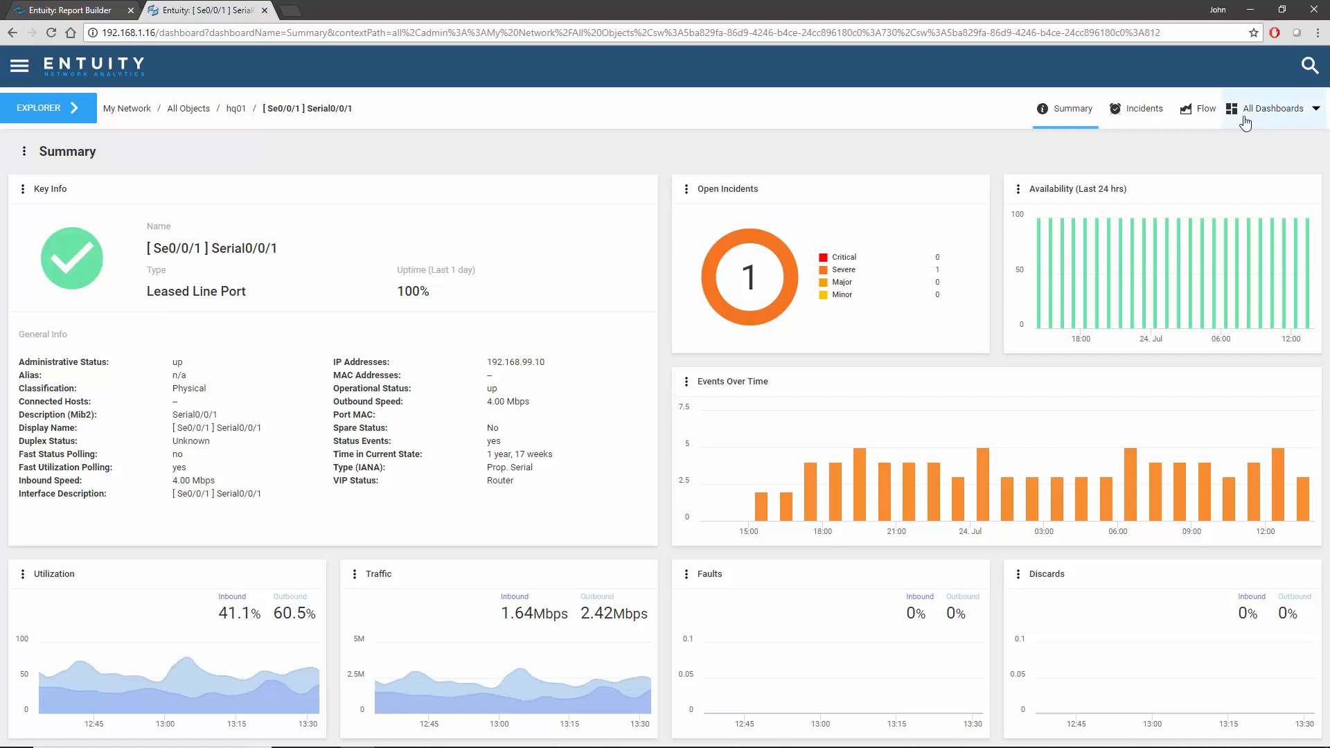
Step: Show the port's Attributes dashboard and sort the attribute list by name
left_click(1271, 109)
left_click(1264, 353)
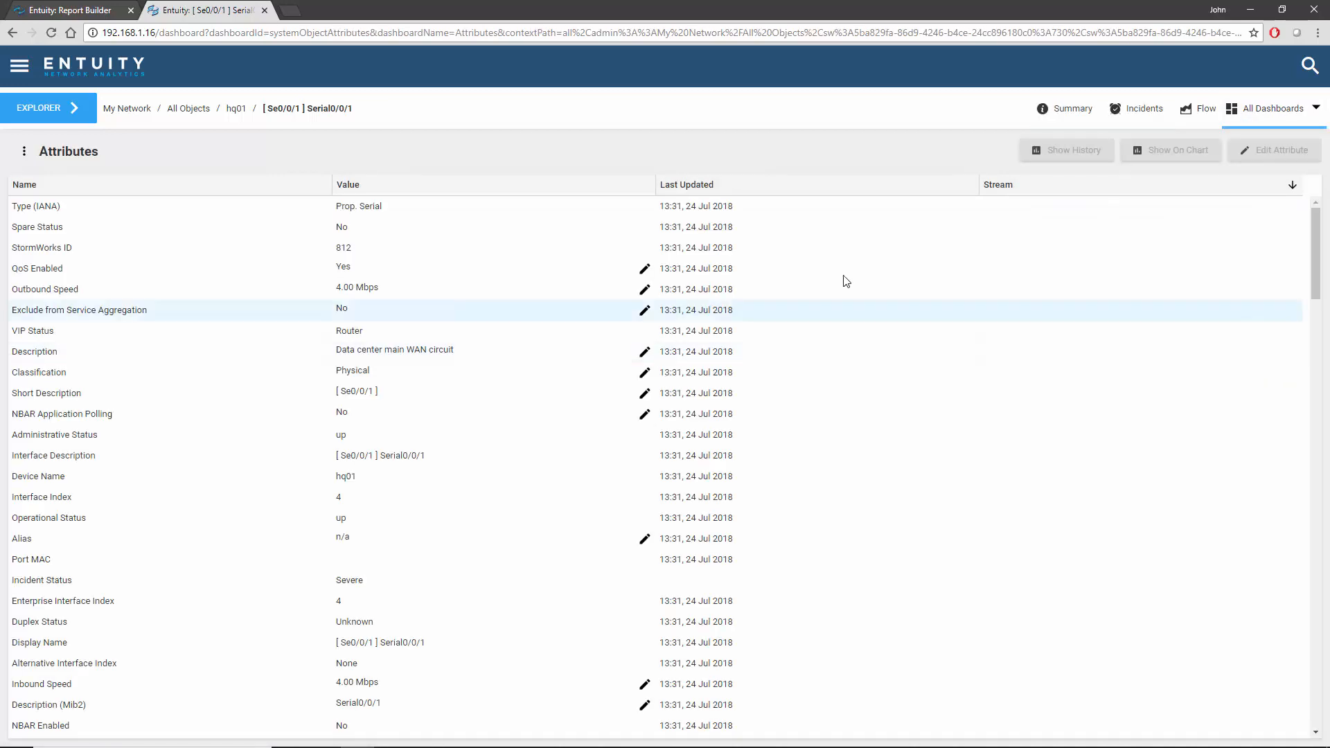
left_click(19, 187)
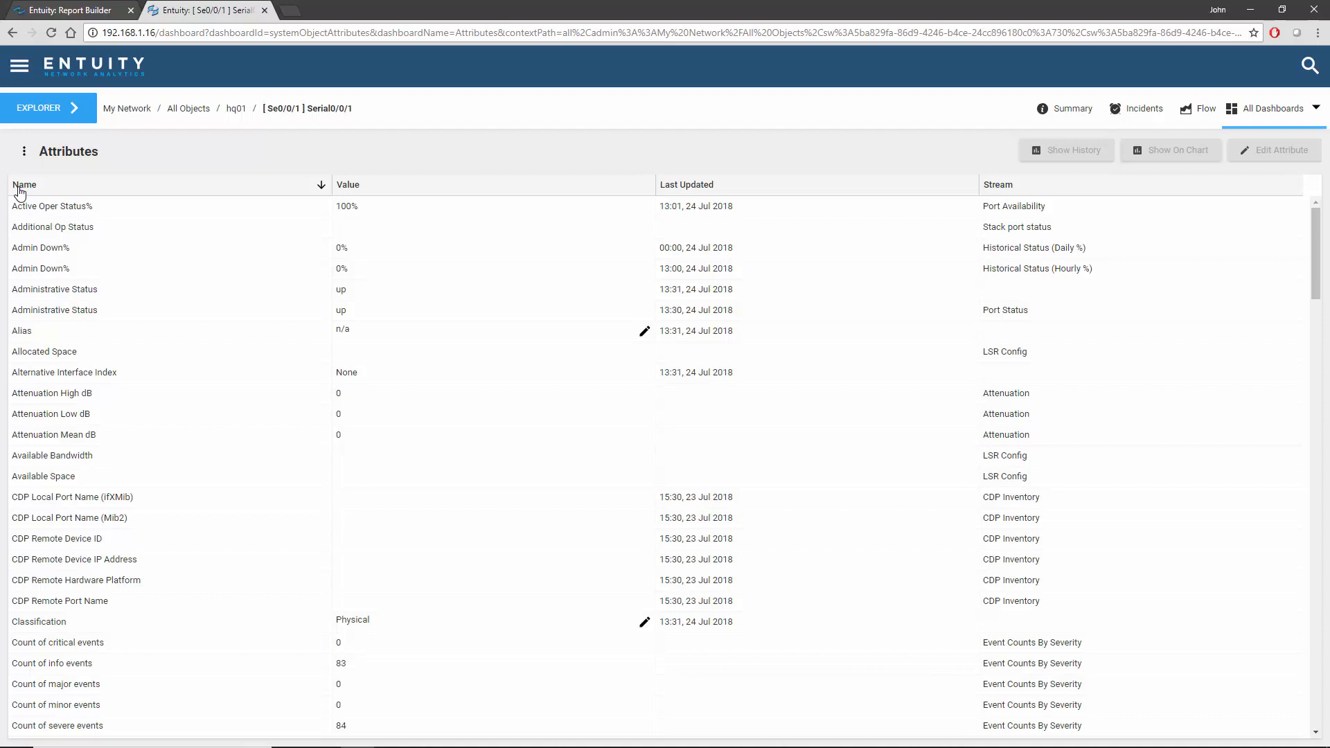
Step: Add the port attributes Inbound Utilization% and Outbound Utilization% from the Utilization stream as chart series 1 and 2 of the report
scroll(59, 290, "down", 15)
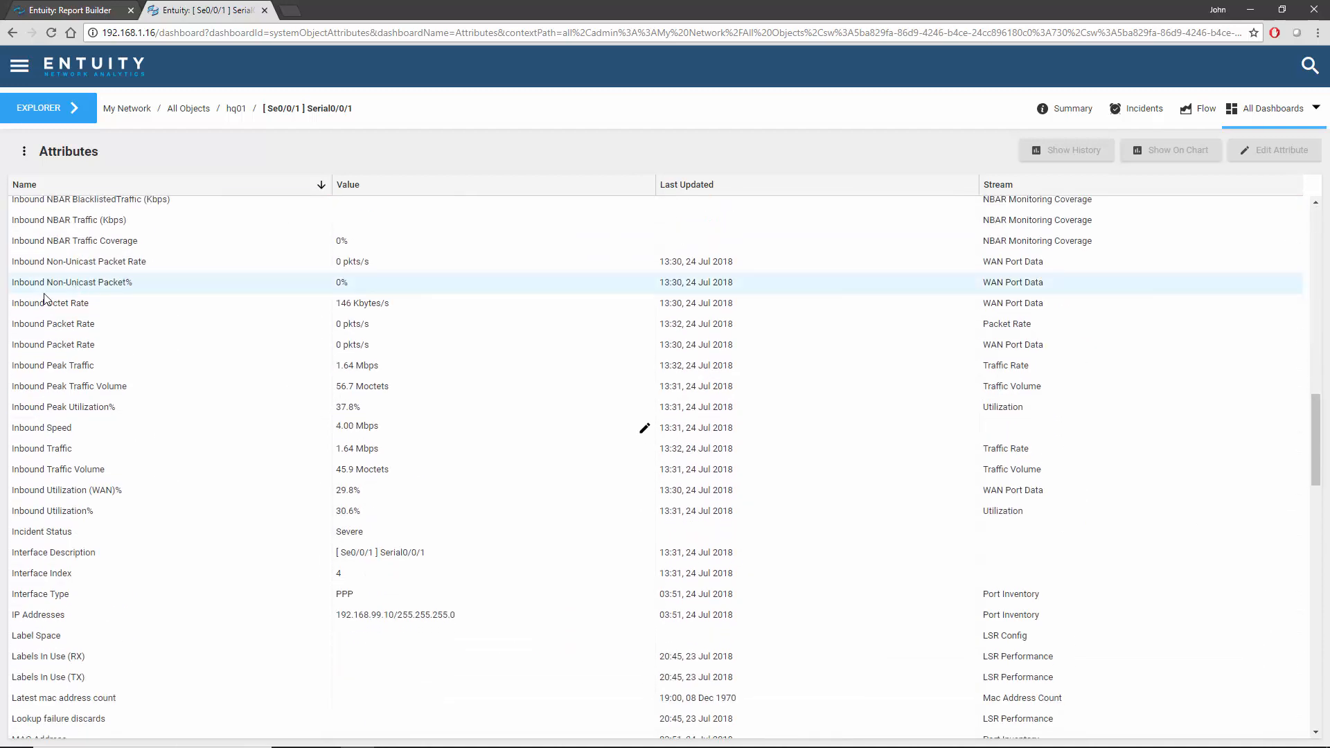
left_click(33, 516)
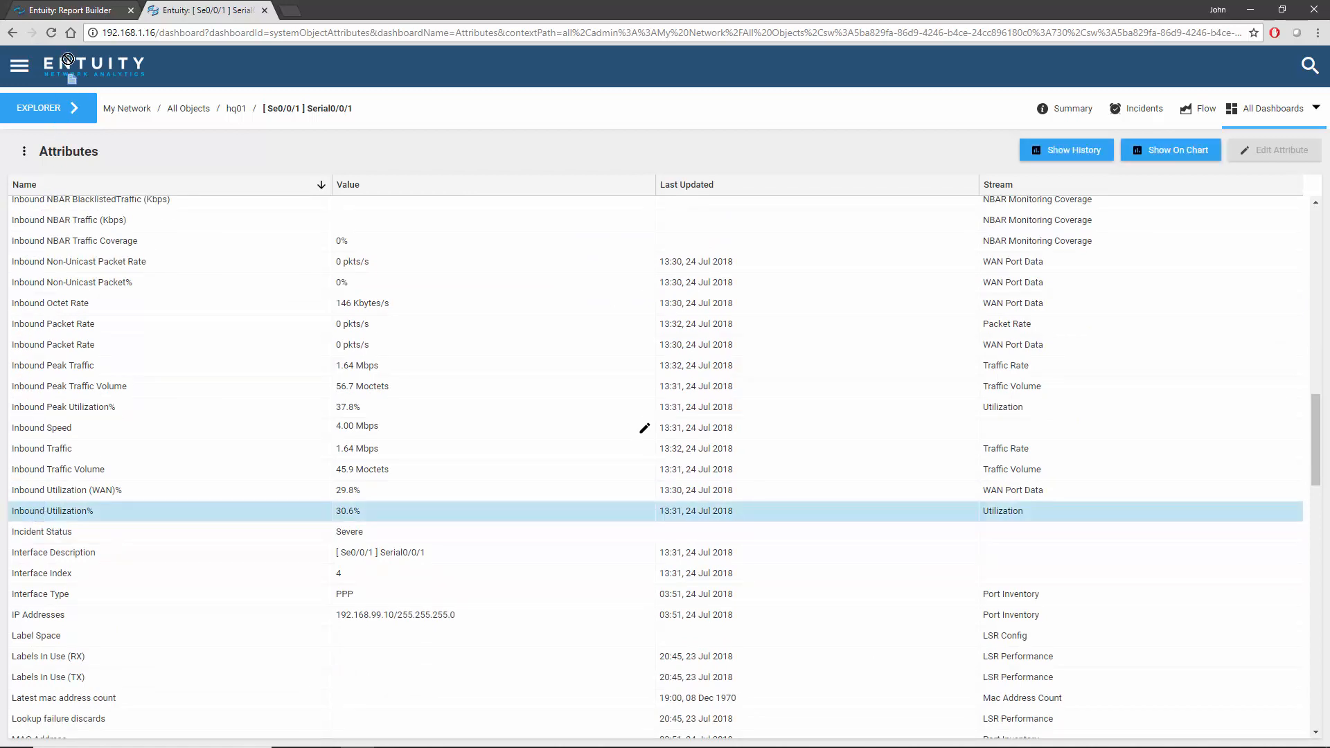
left_click_drag(67, 59, 105, 450)
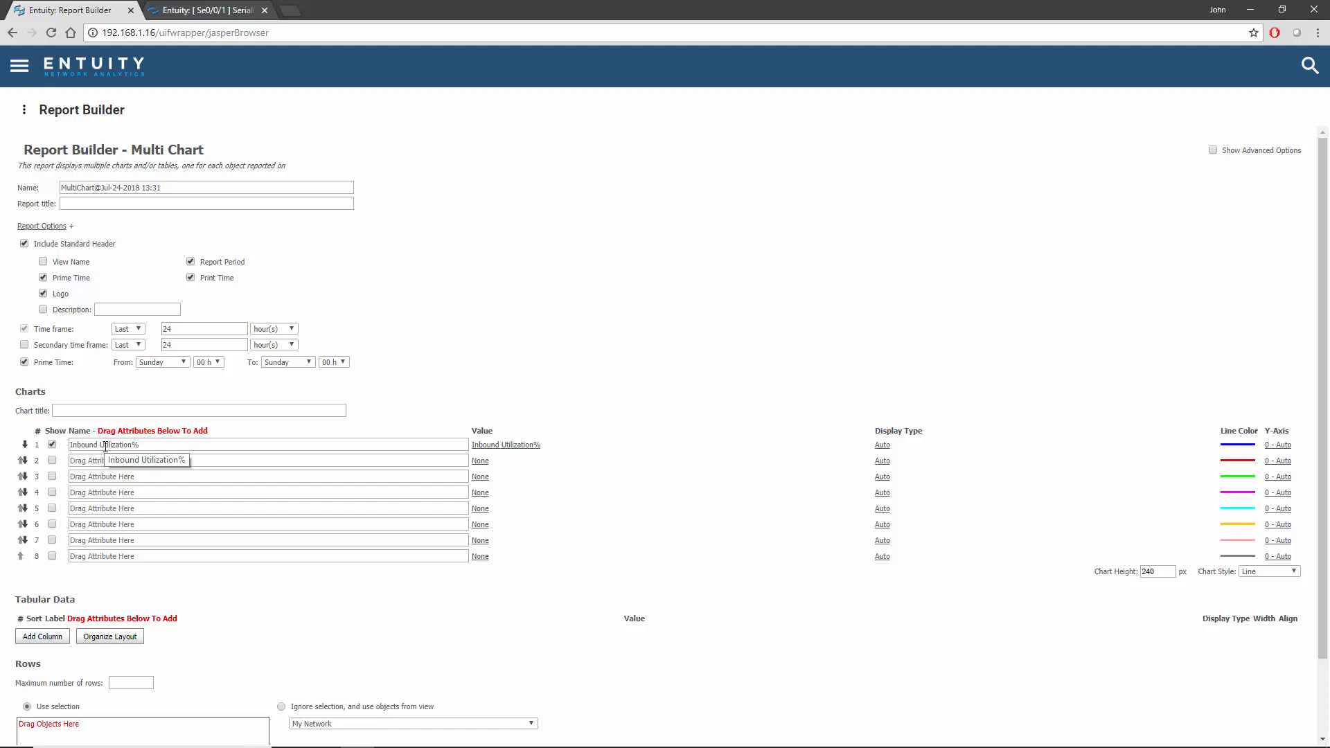
key("ctrl+Tab")
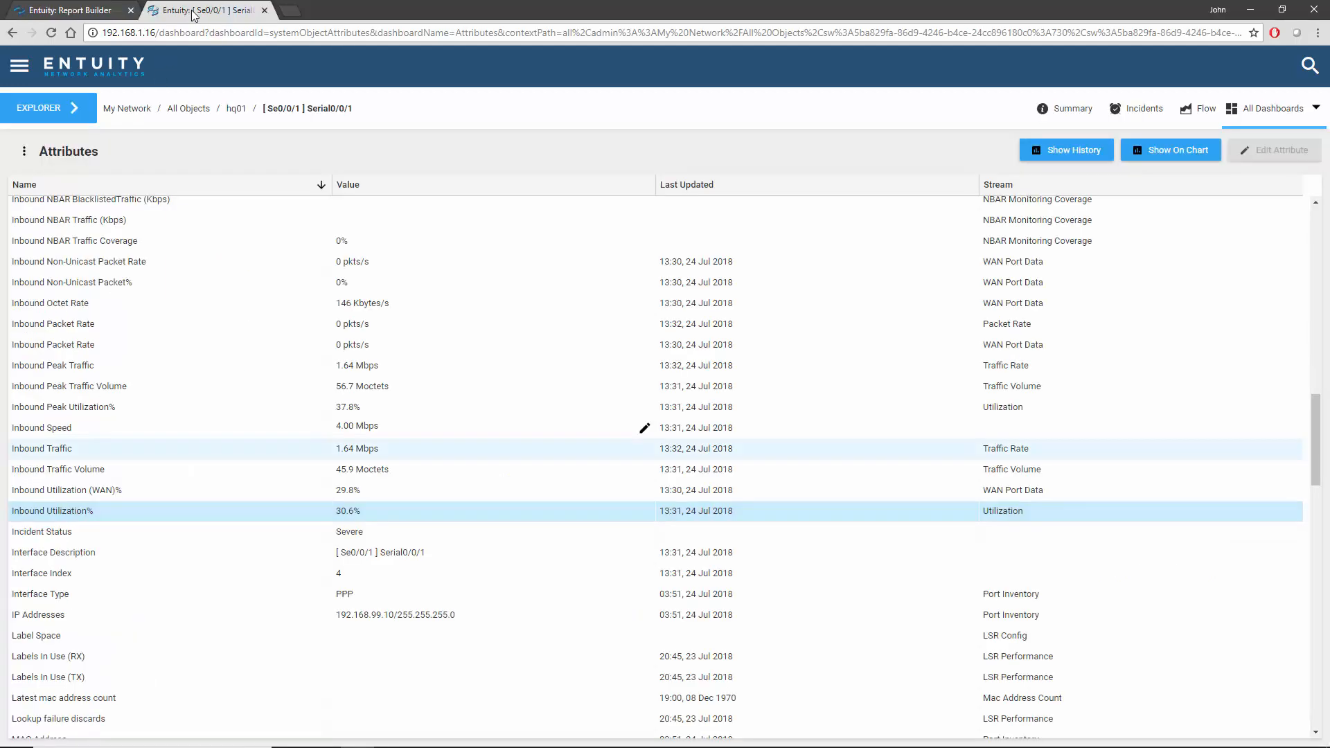
scroll(155, 511, "down", 15)
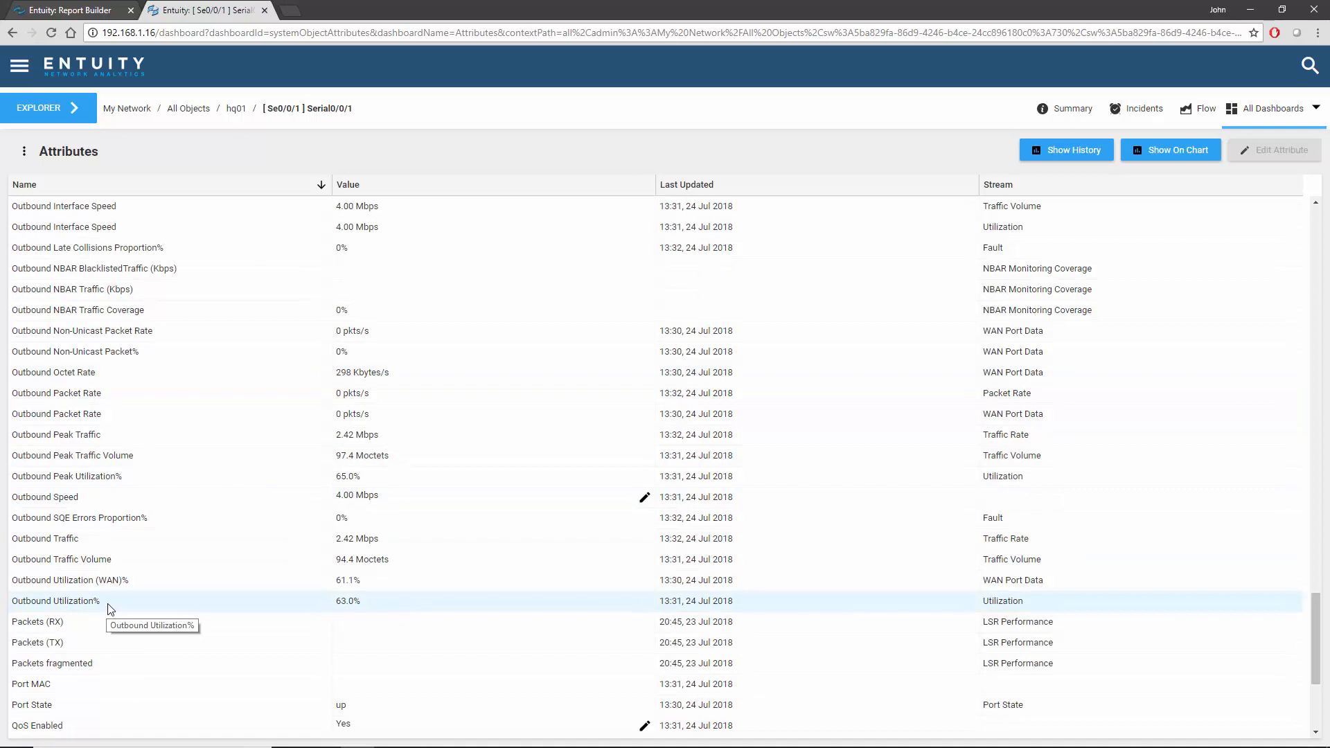
left_click_drag(109, 607, 105, 462)
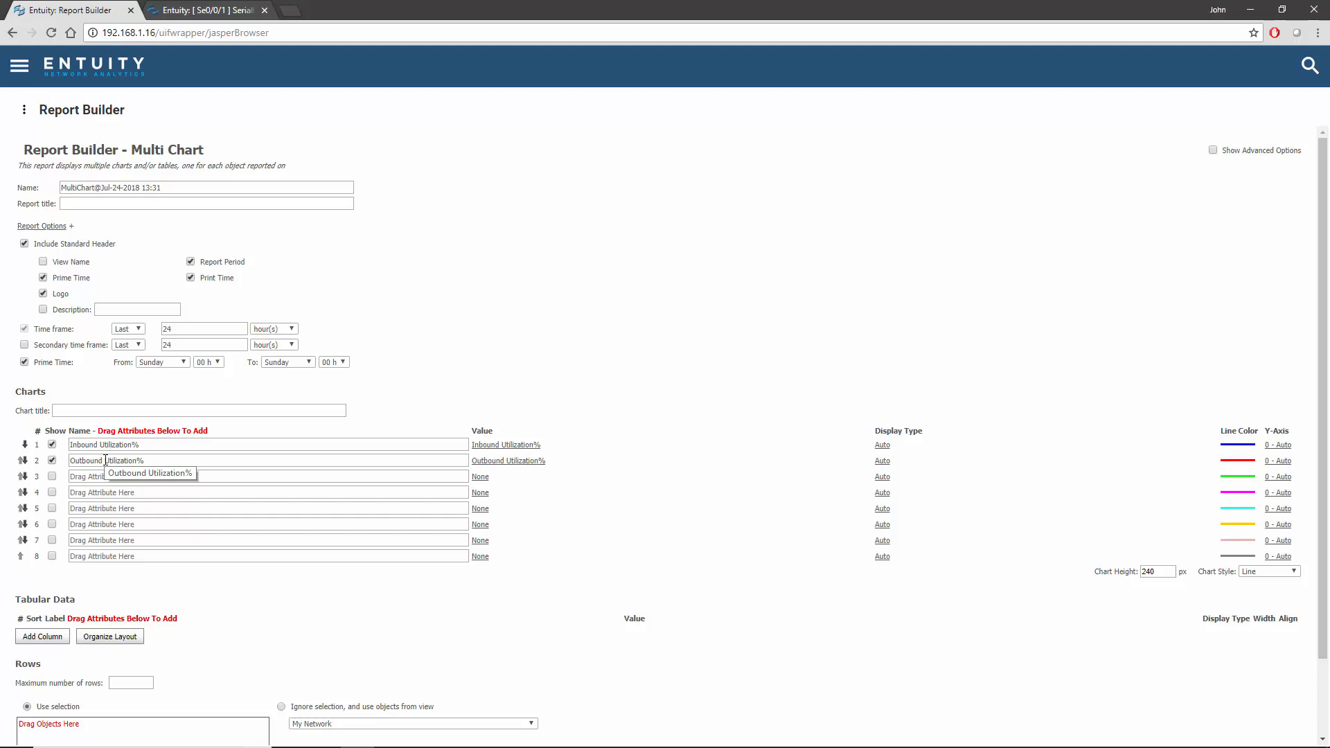
Step: Set the report rows to use objects of type Ports from the My Network/WAN Ports view, and preview the report
scroll(90, 638, "down", 2)
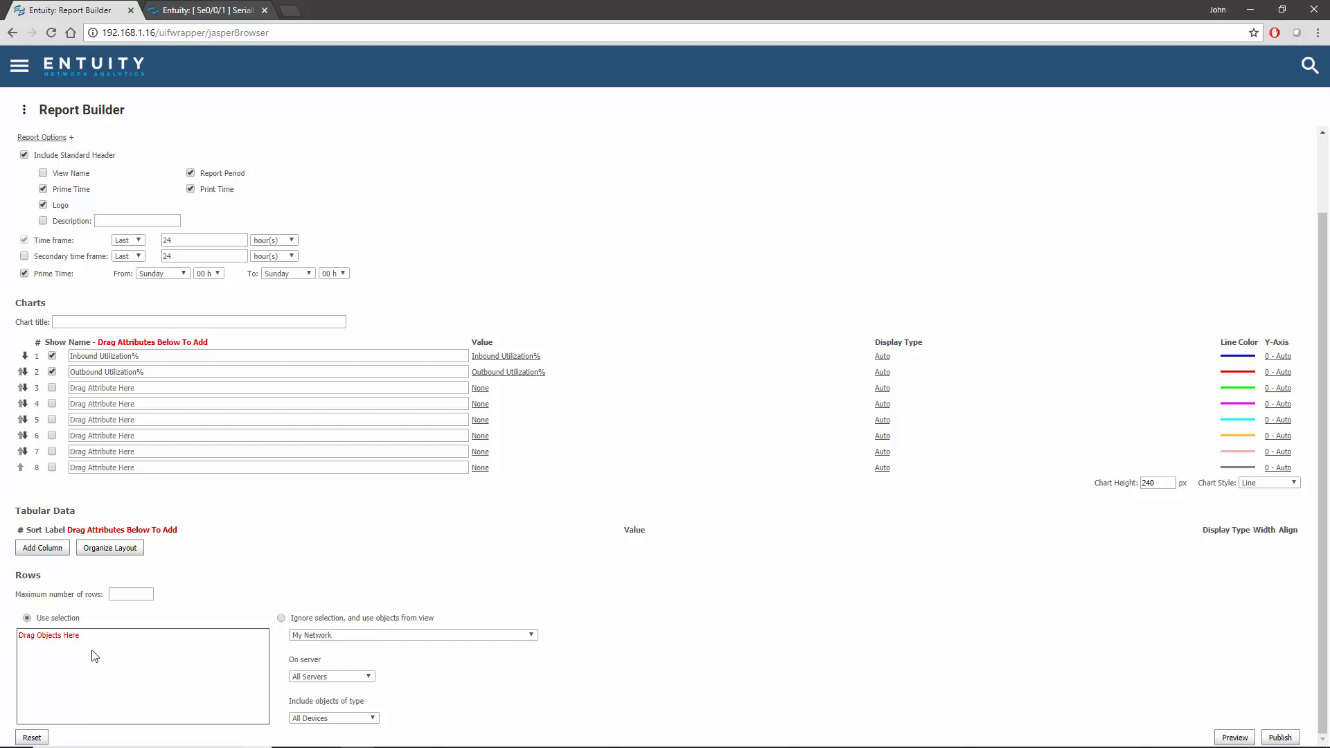
left_click(339, 719)
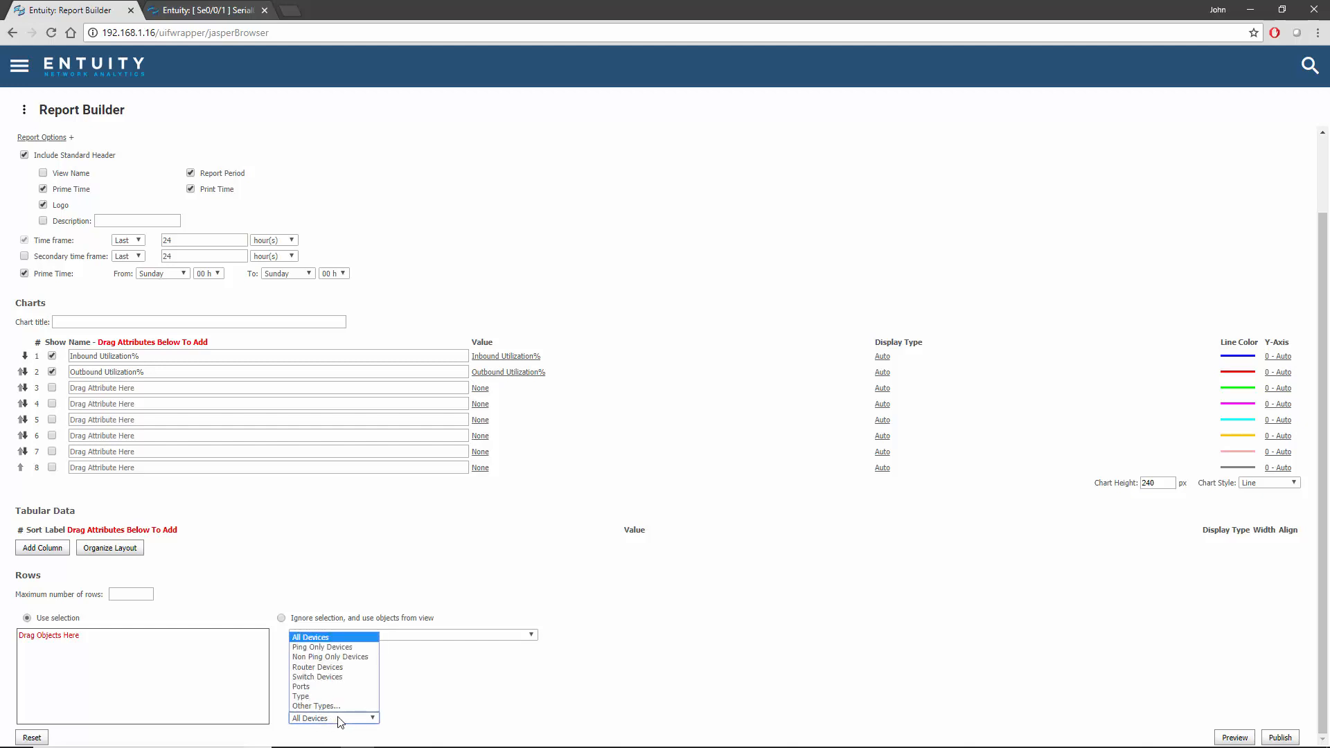
left_click(302, 686)
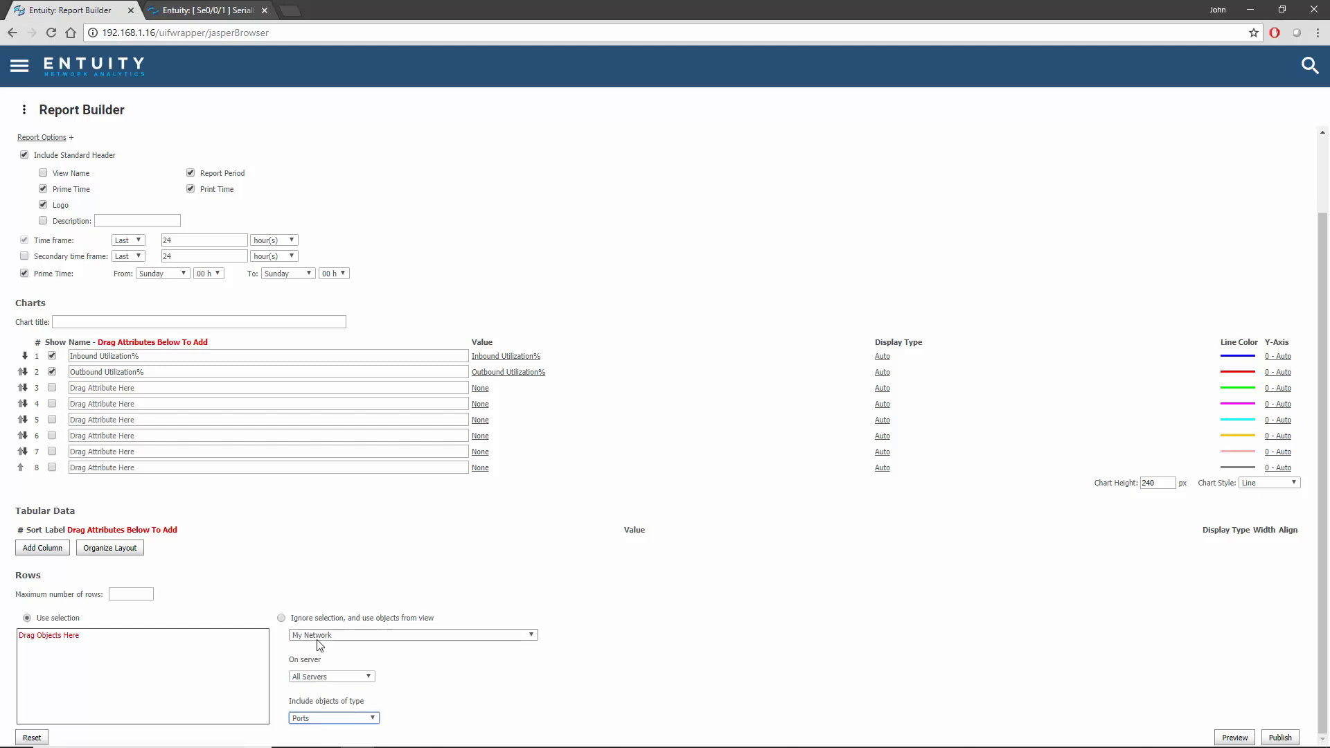
left_click(281, 618)
left_click(360, 635)
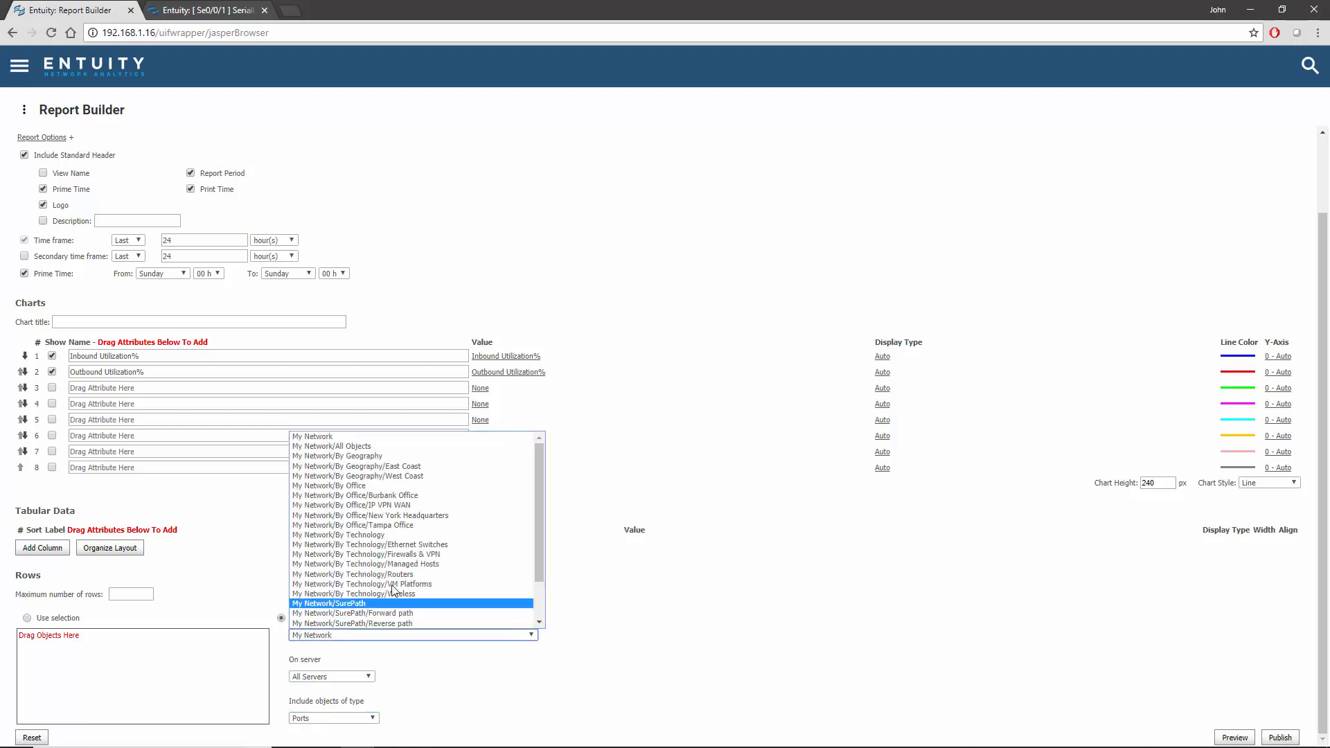
scroll(399, 586, "down", 2)
left_click(380, 623)
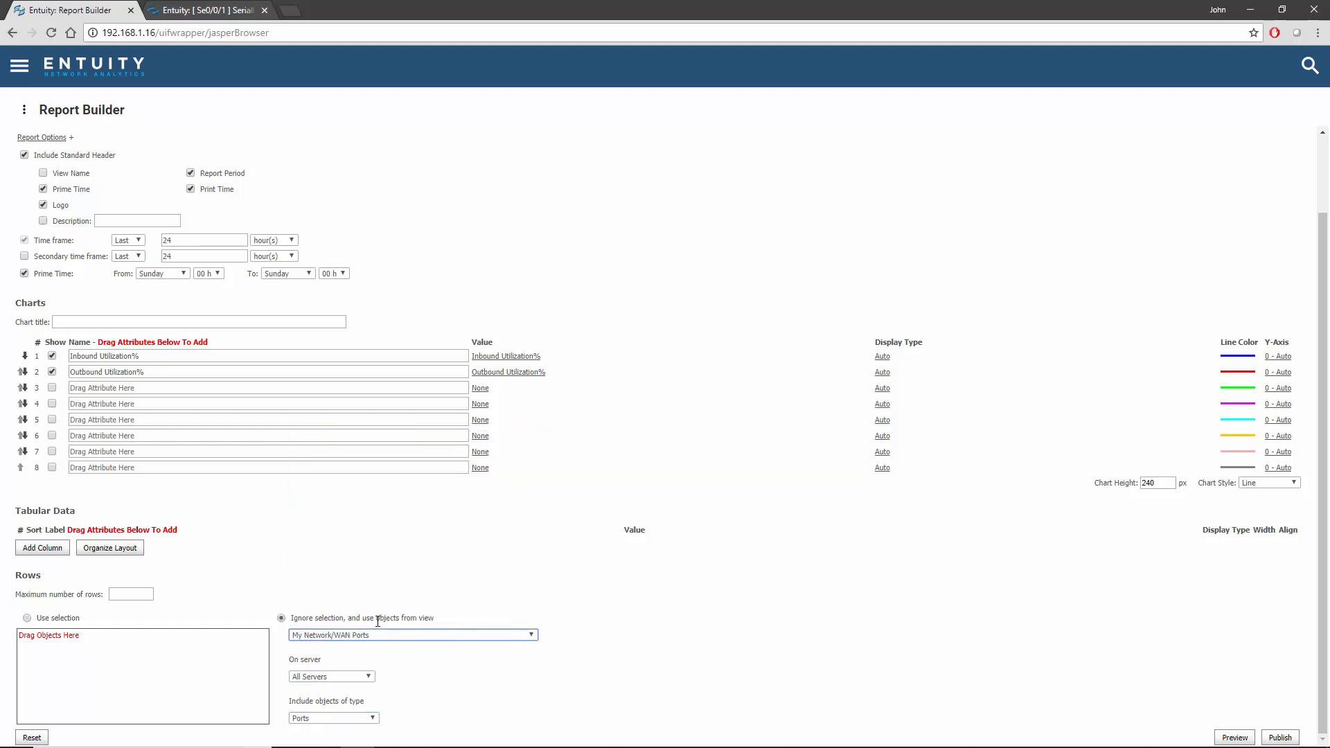
left_click(1234, 738)
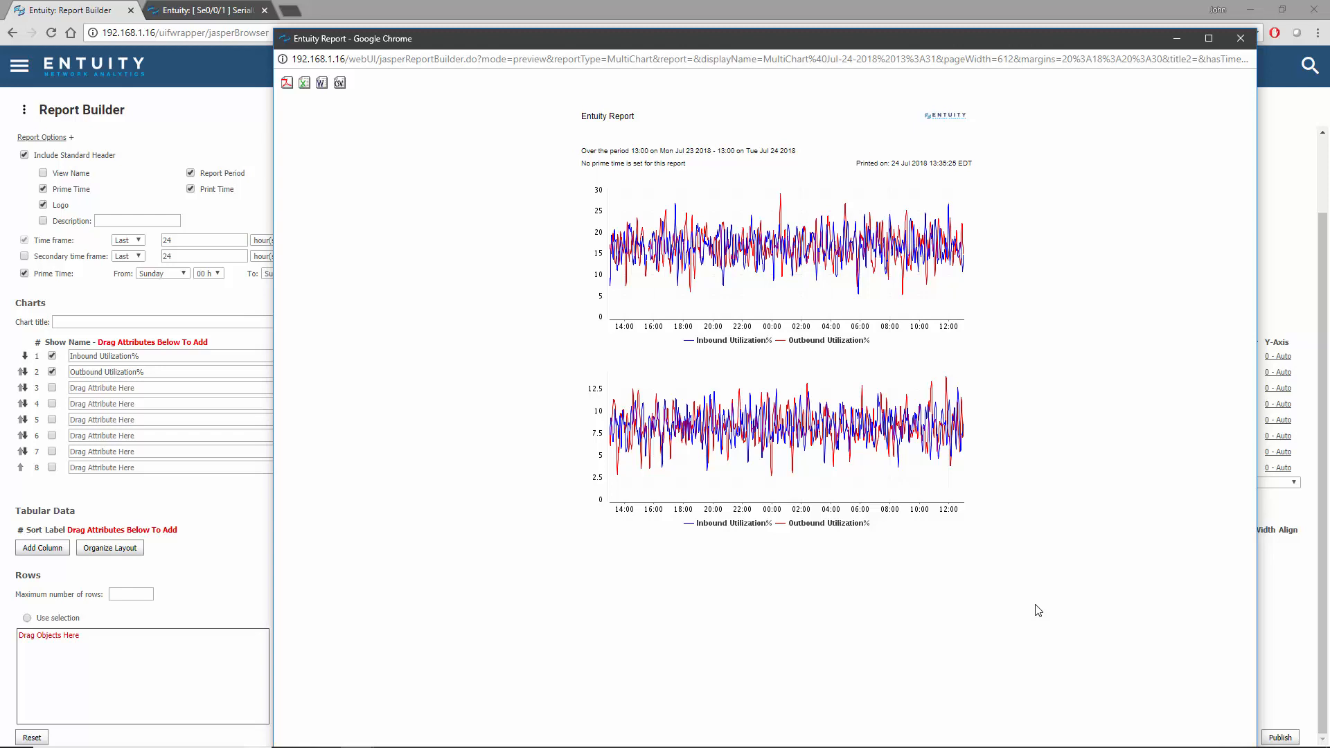
left_click(1245, 43)
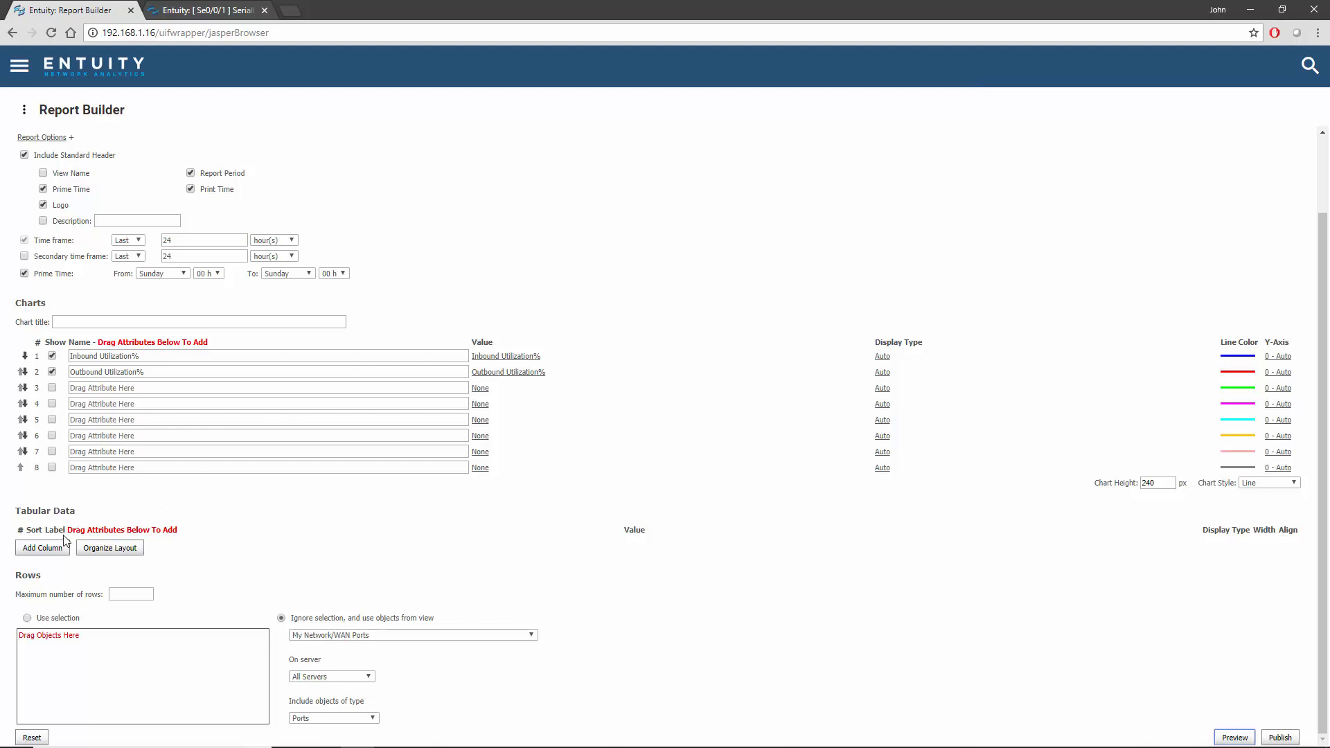
Step: Add two tabular data columns to the report and assign the port's Interface Description attribute to the first
left_click(41, 550)
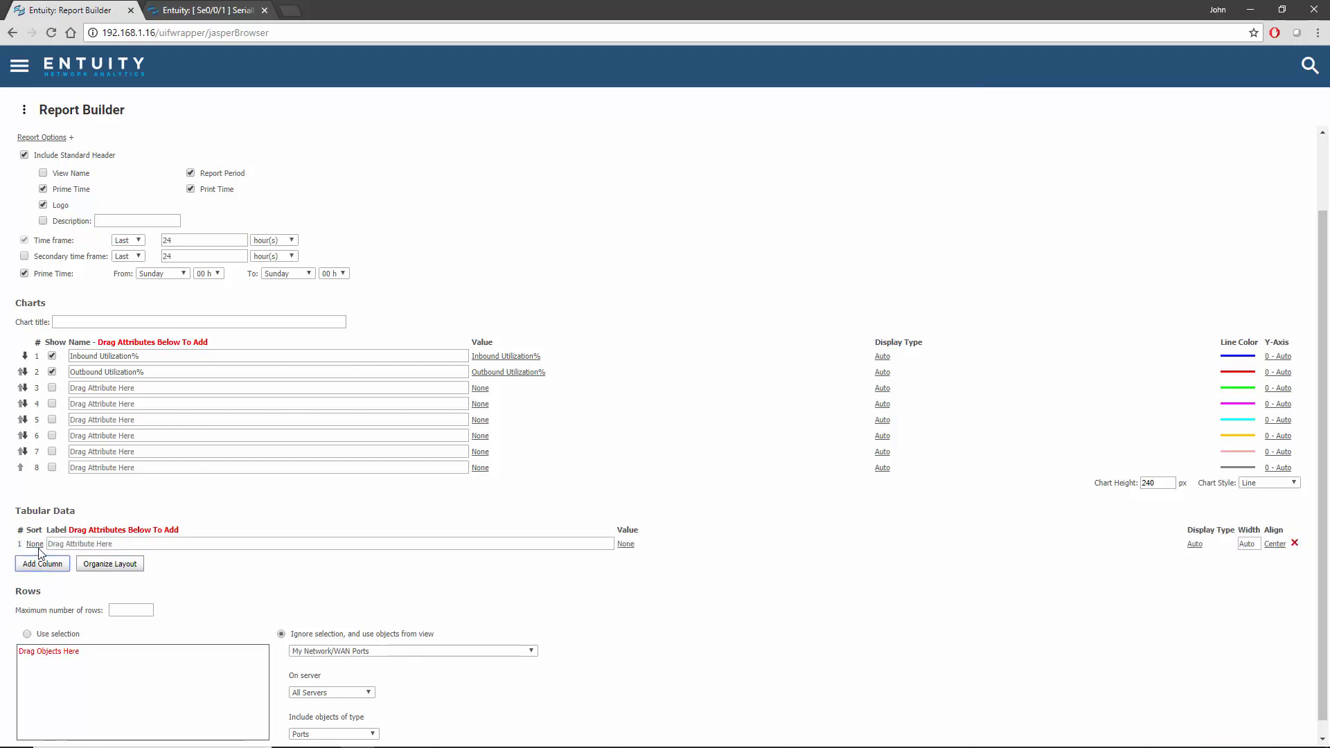
left_click(42, 566)
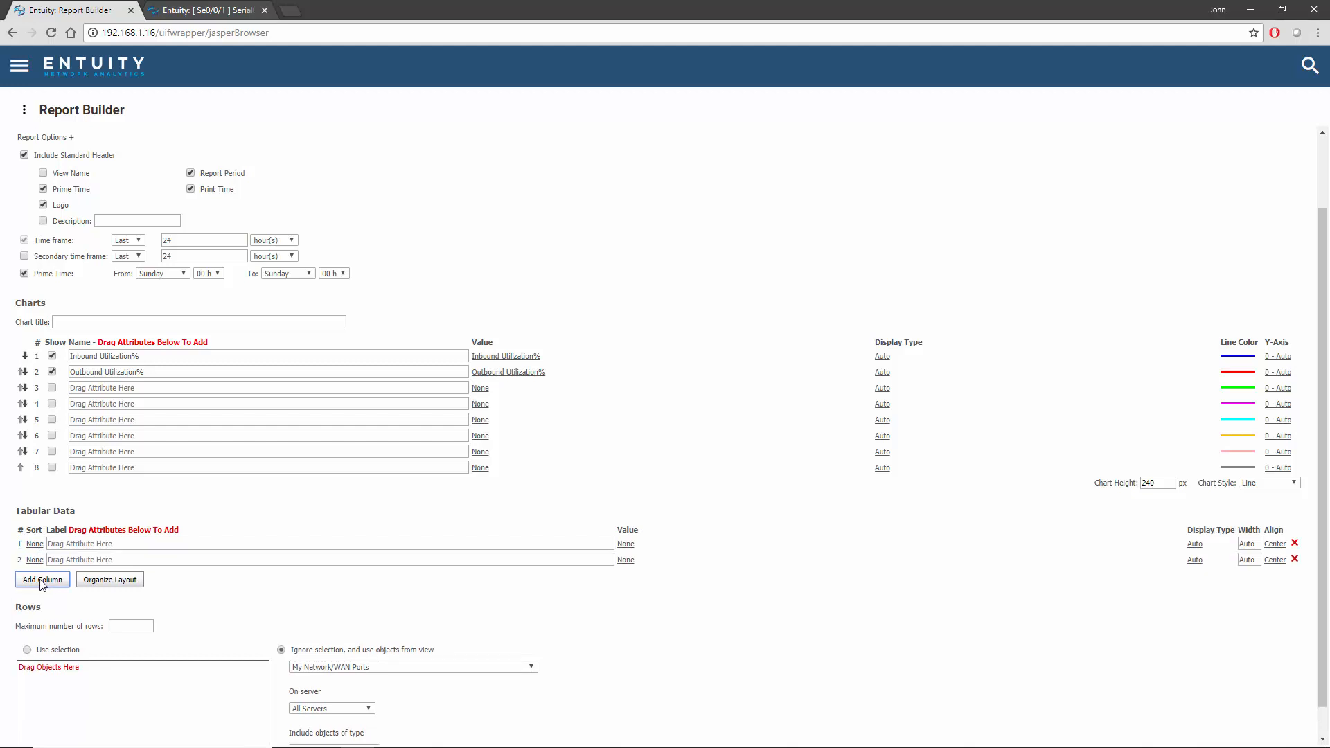
left_click(204, 10)
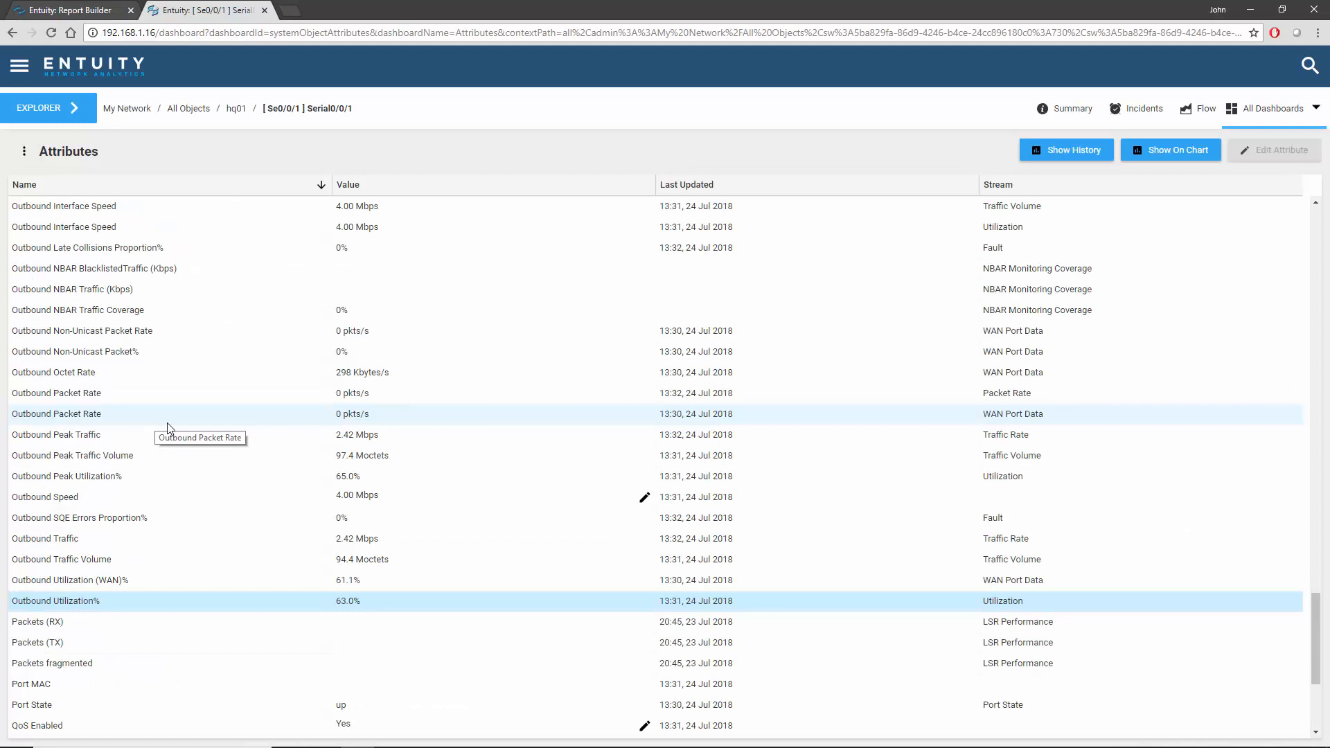
scroll(165, 419, "up", 15)
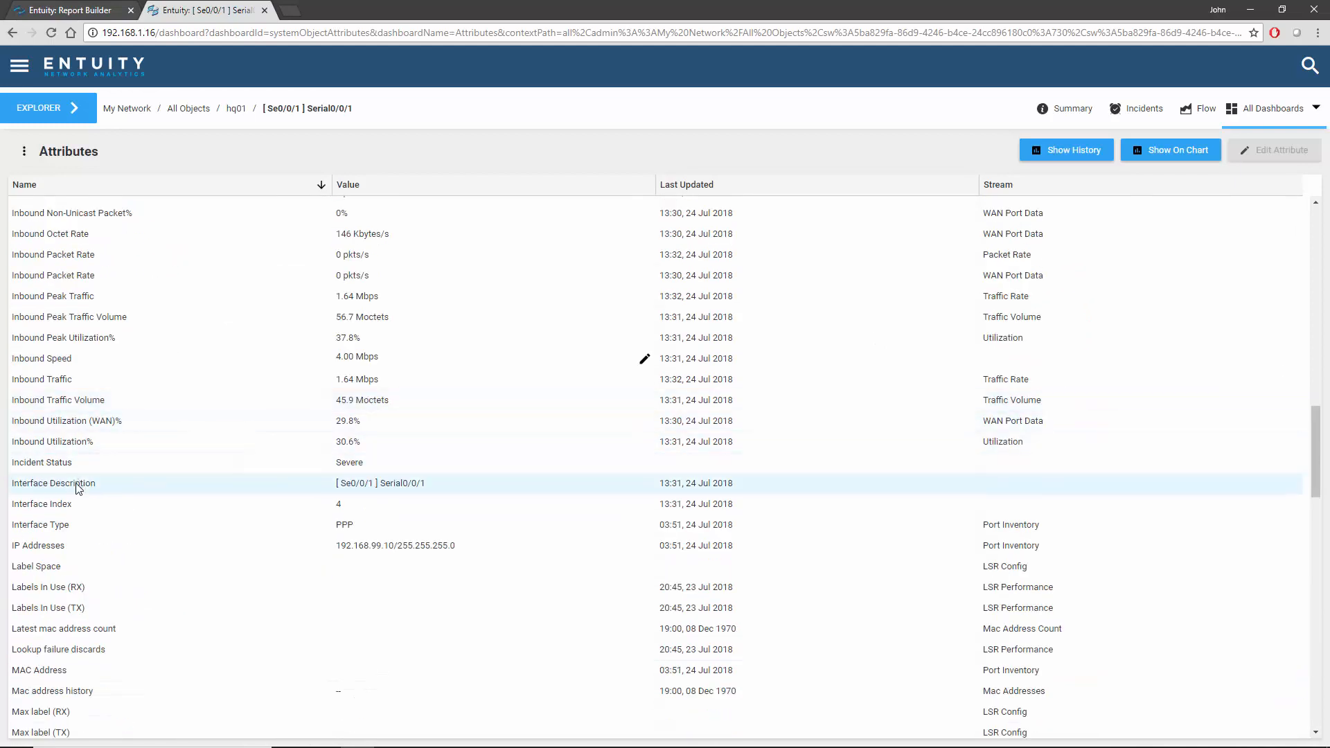
left_click_drag(78, 487, 78, 545)
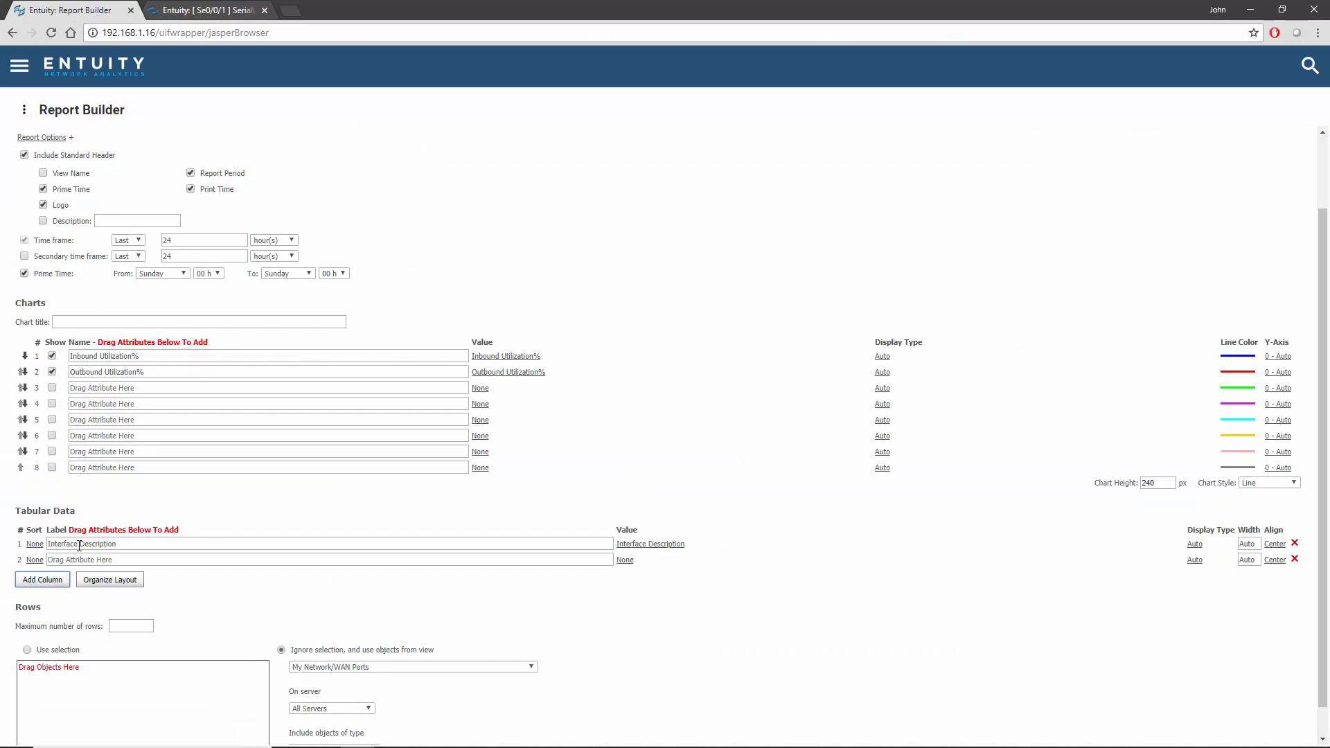
Step: Assign the port's Device Name attribute to the second tabular data column and preview the report
left_click(208, 11)
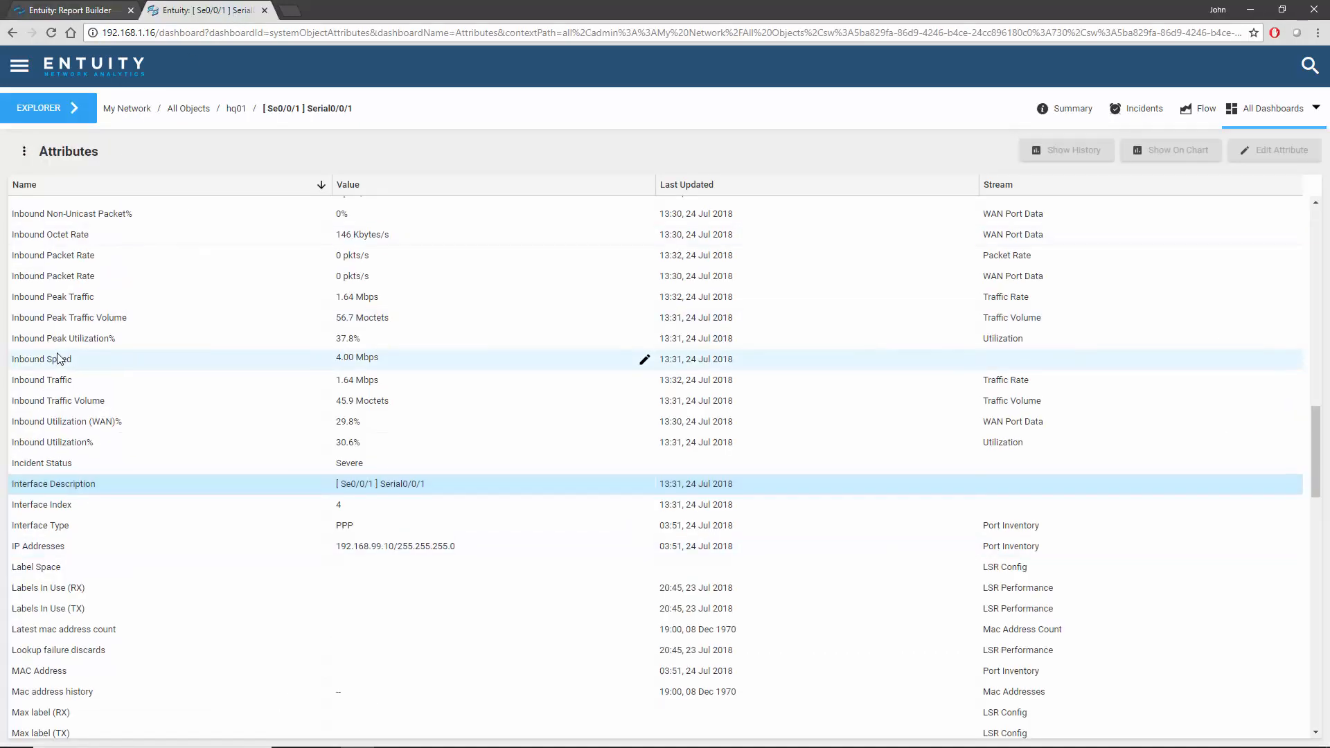
scroll(70, 355, "up", 8)
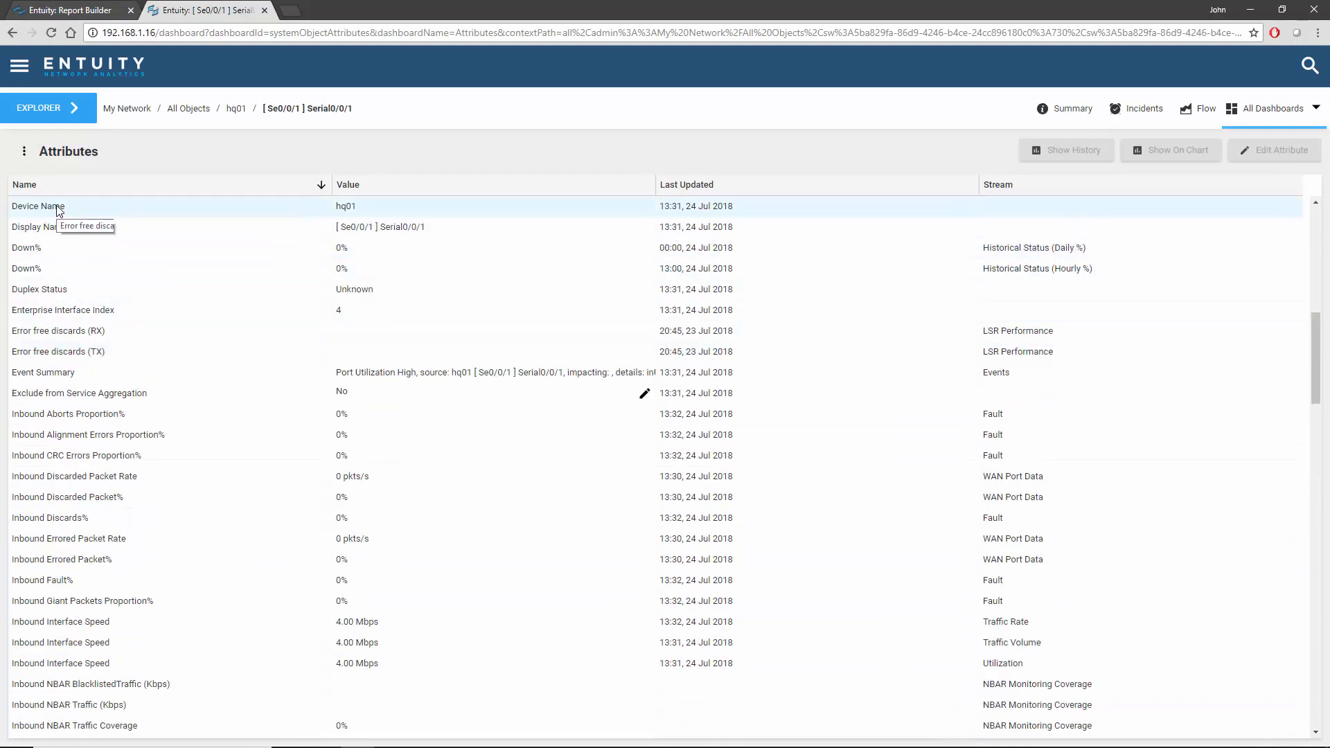
left_click_drag(58, 208, 138, 562)
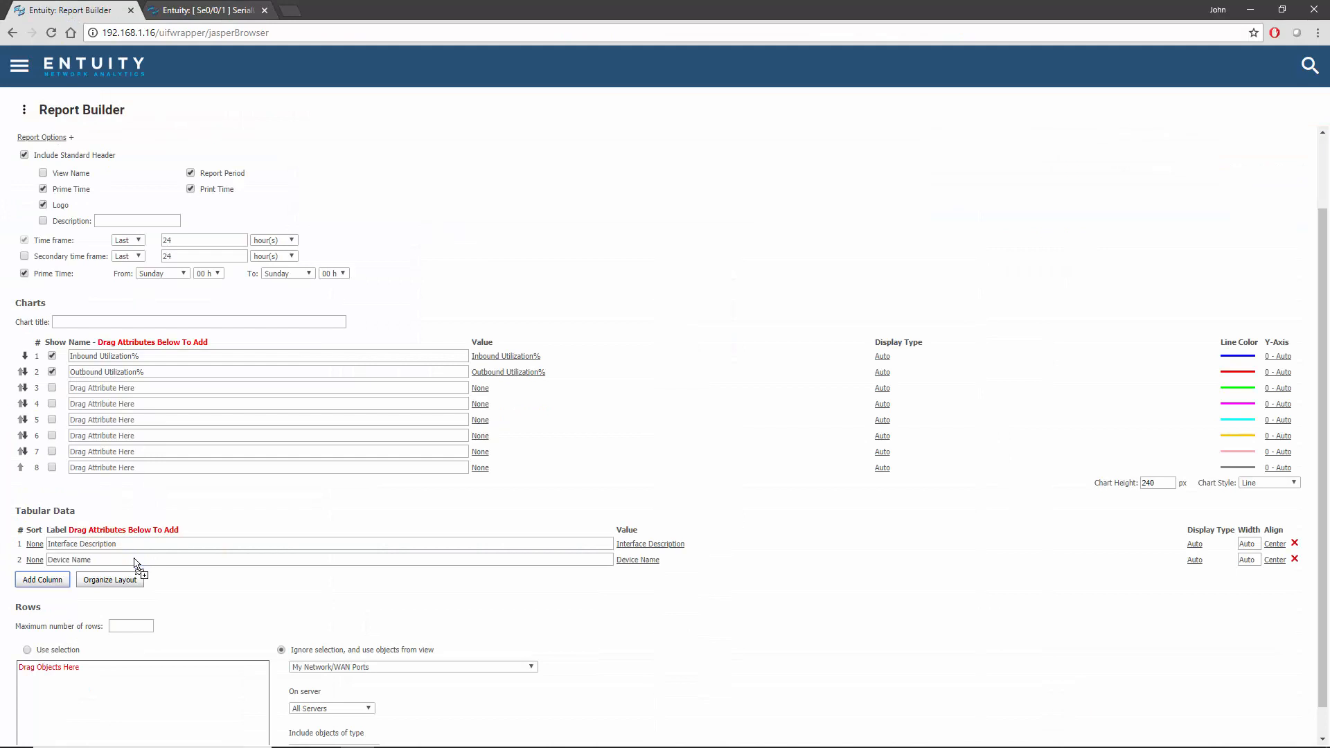
scroll(1199, 705, "down", 1)
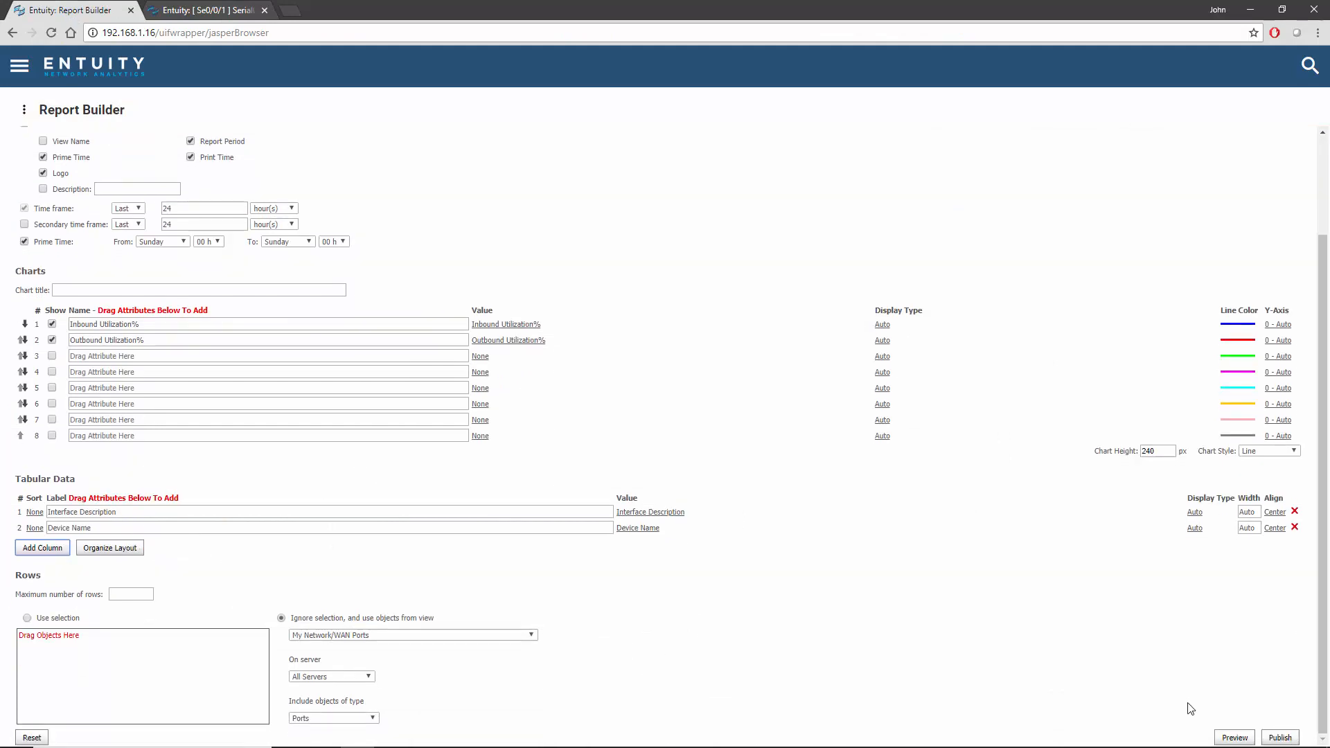
left_click(1232, 737)
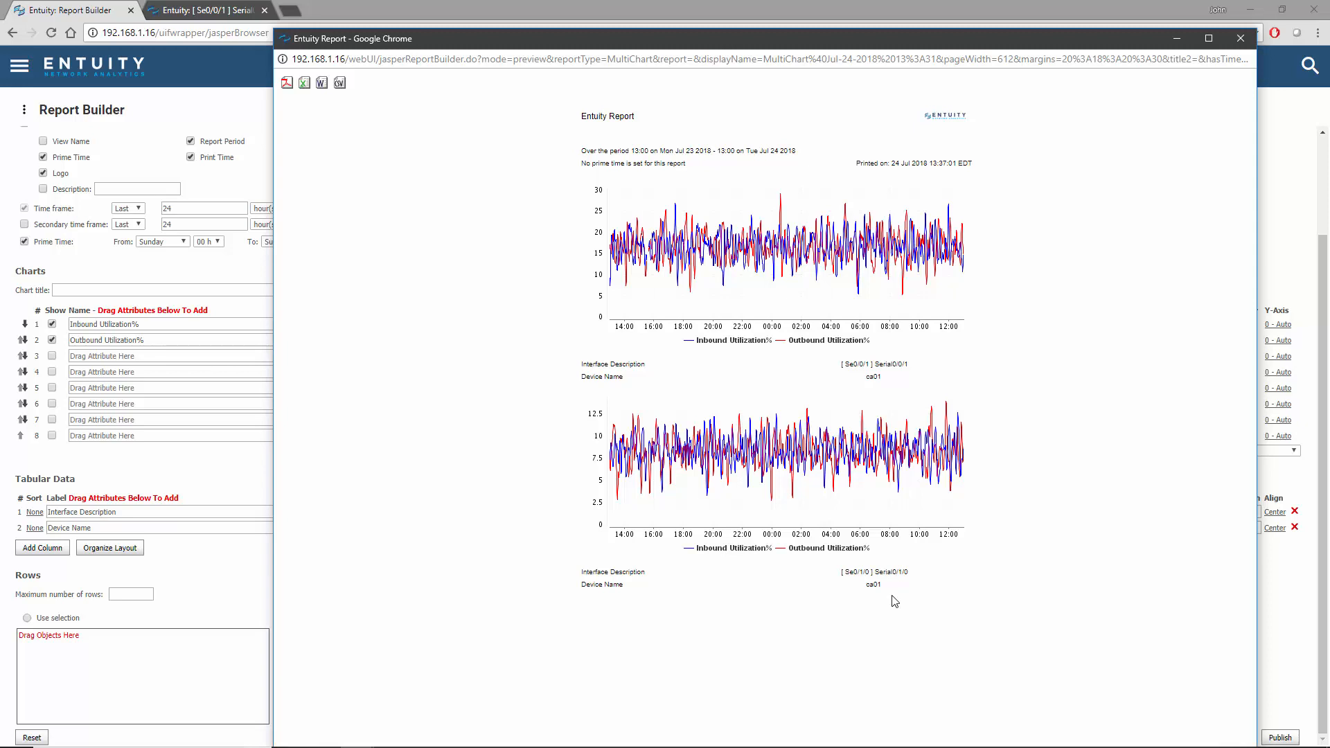
Step: Add two more tabular data columns to the report and assign the port's Inbound Utilization% attribute from the Utilization stream to the third
left_click(1241, 38)
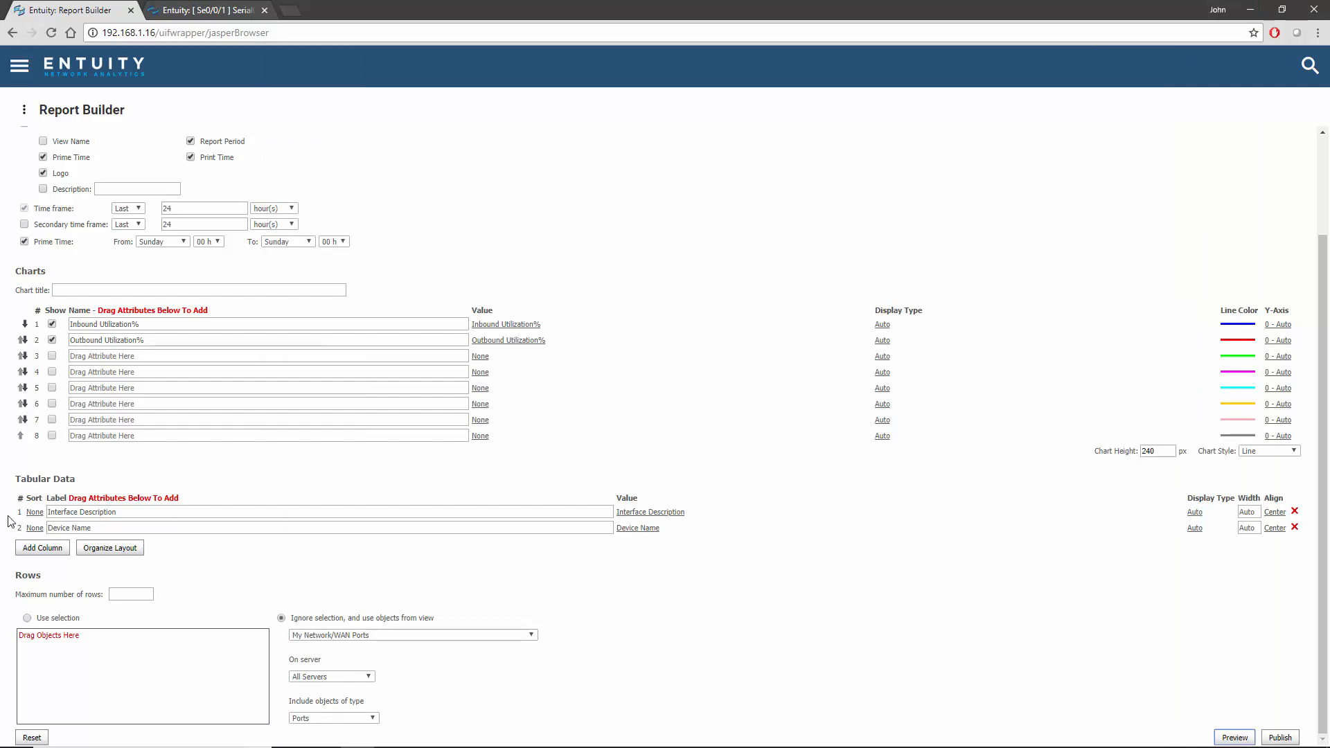
left_click(28, 548)
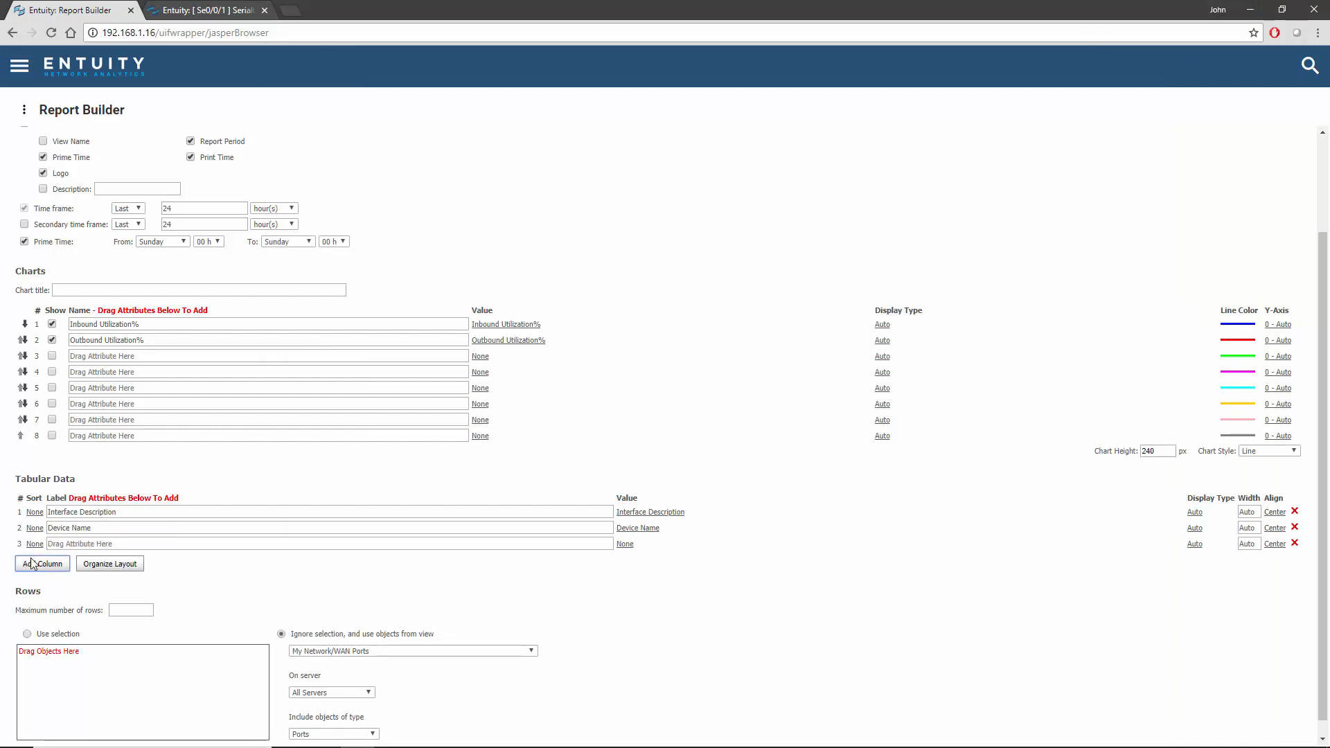
left_click(32, 565)
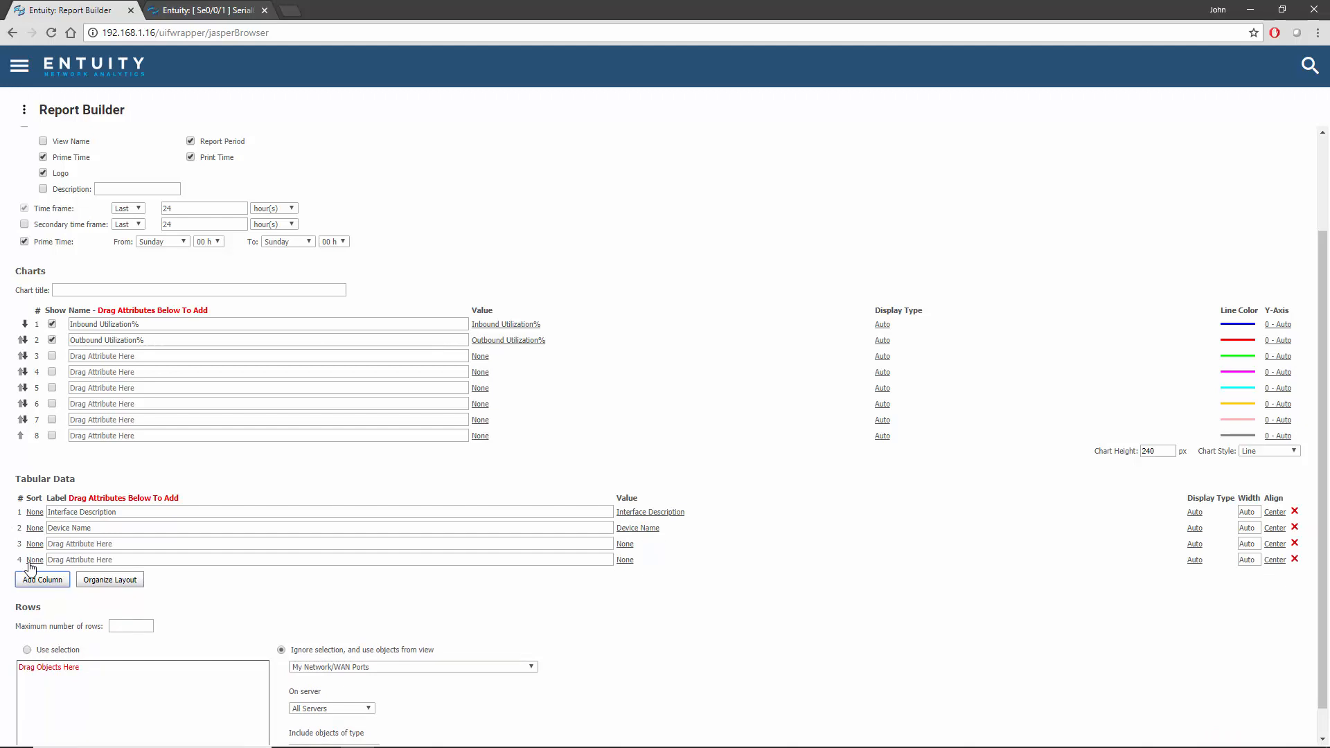
left_click(203, 10)
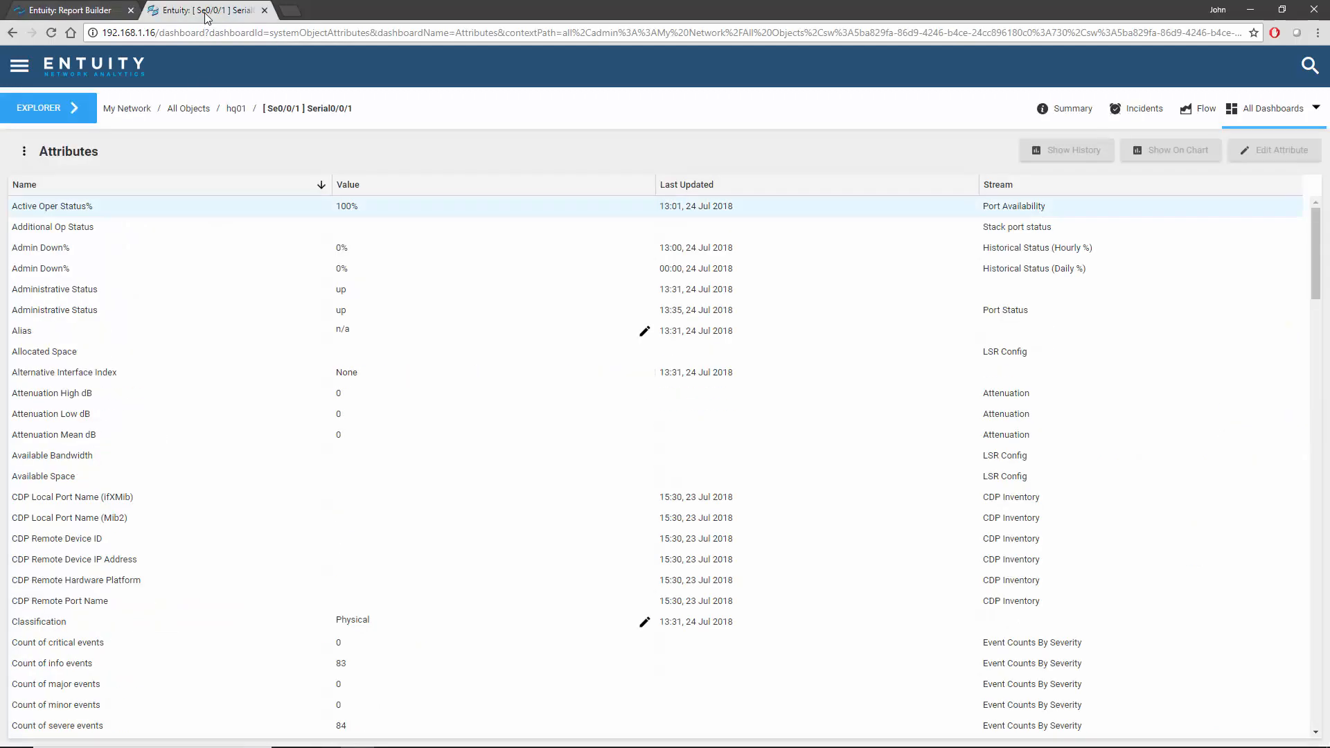
scroll(116, 540, "down", 10)
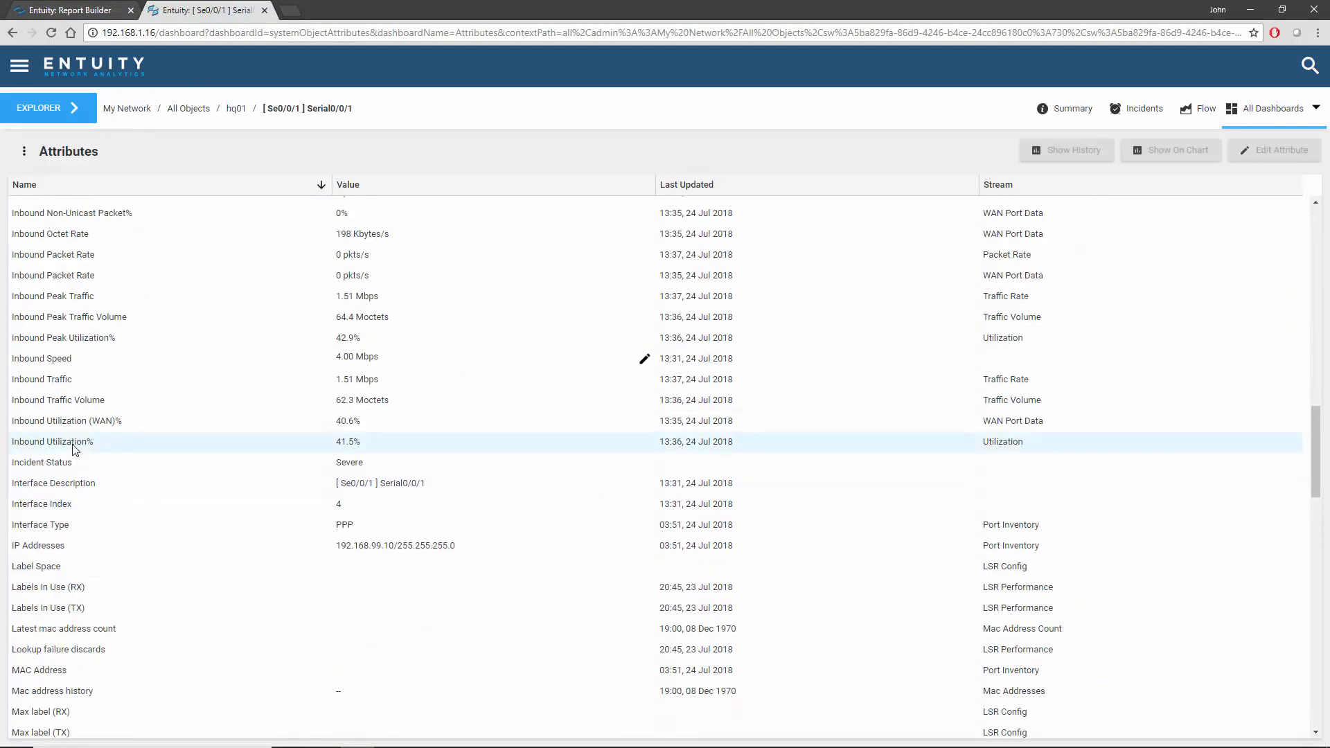
left_click_drag(118, 443, 115, 543)
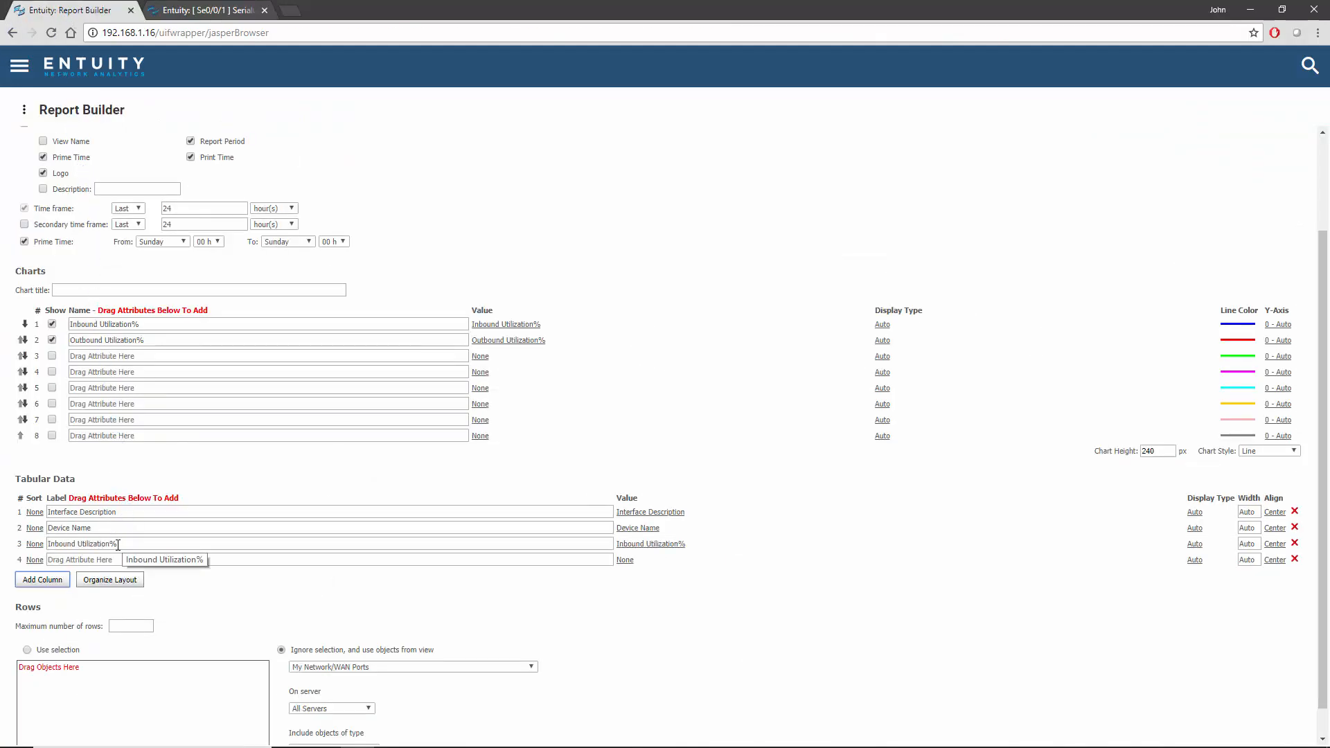
Step: Assign the port's Outbound Utilization% attribute to the fourth tabular data column
left_click(204, 10)
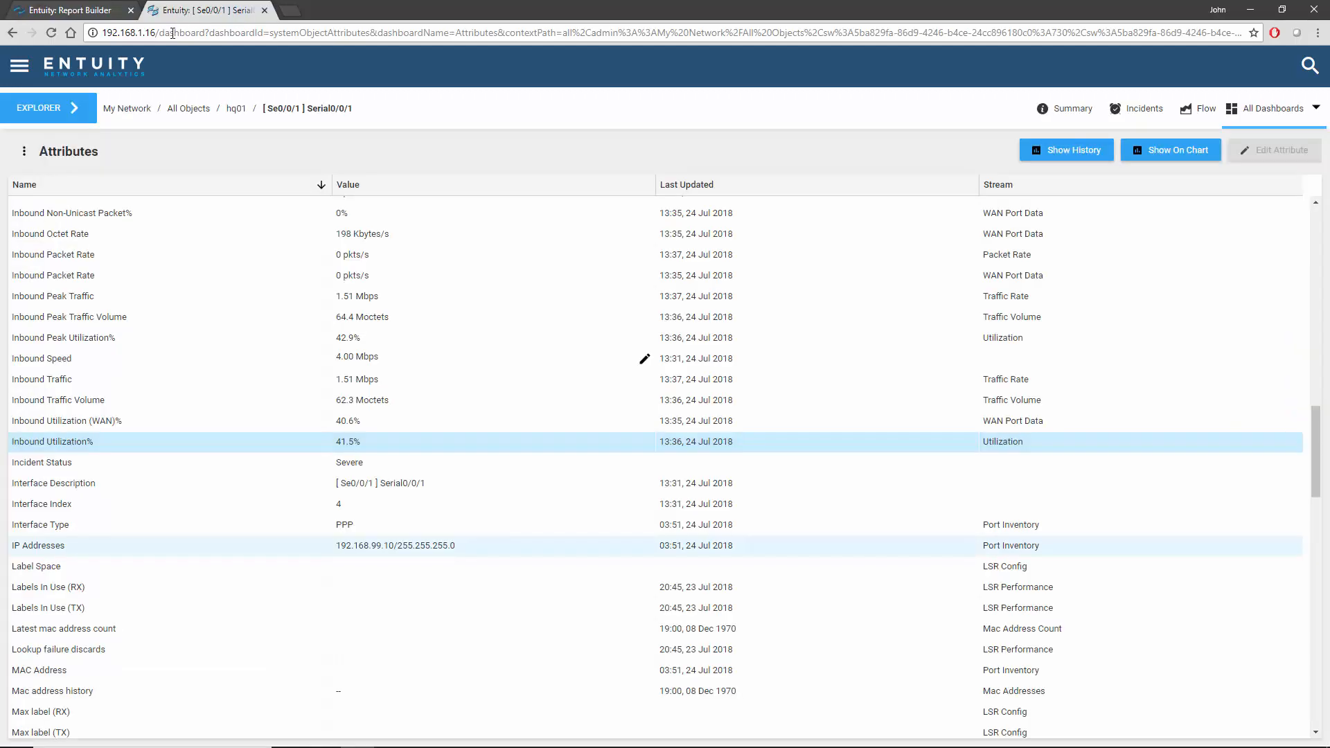
scroll(76, 443, "down", 10)
left_click_drag(68, 463, 85, 559)
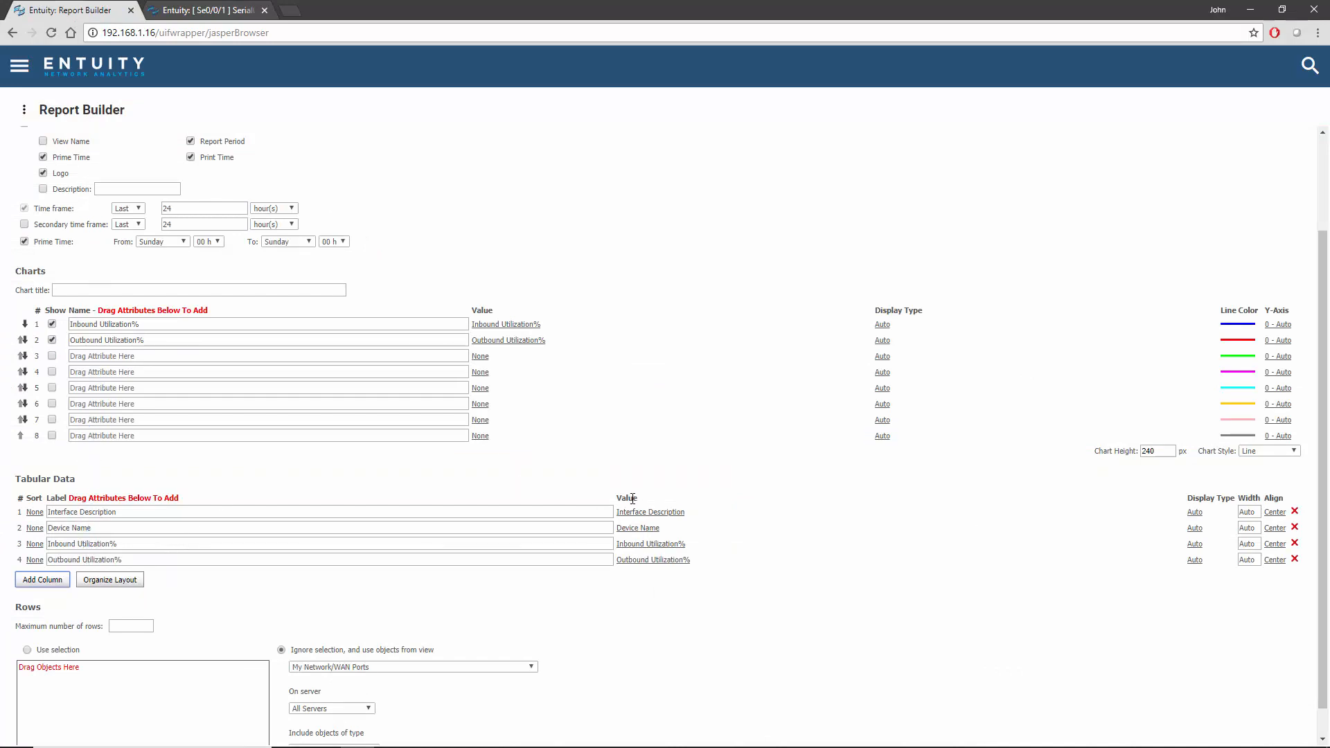
Step: Set the aggregate method of the Inbound Utilization% tabular data column to Mean
left_click(624, 544)
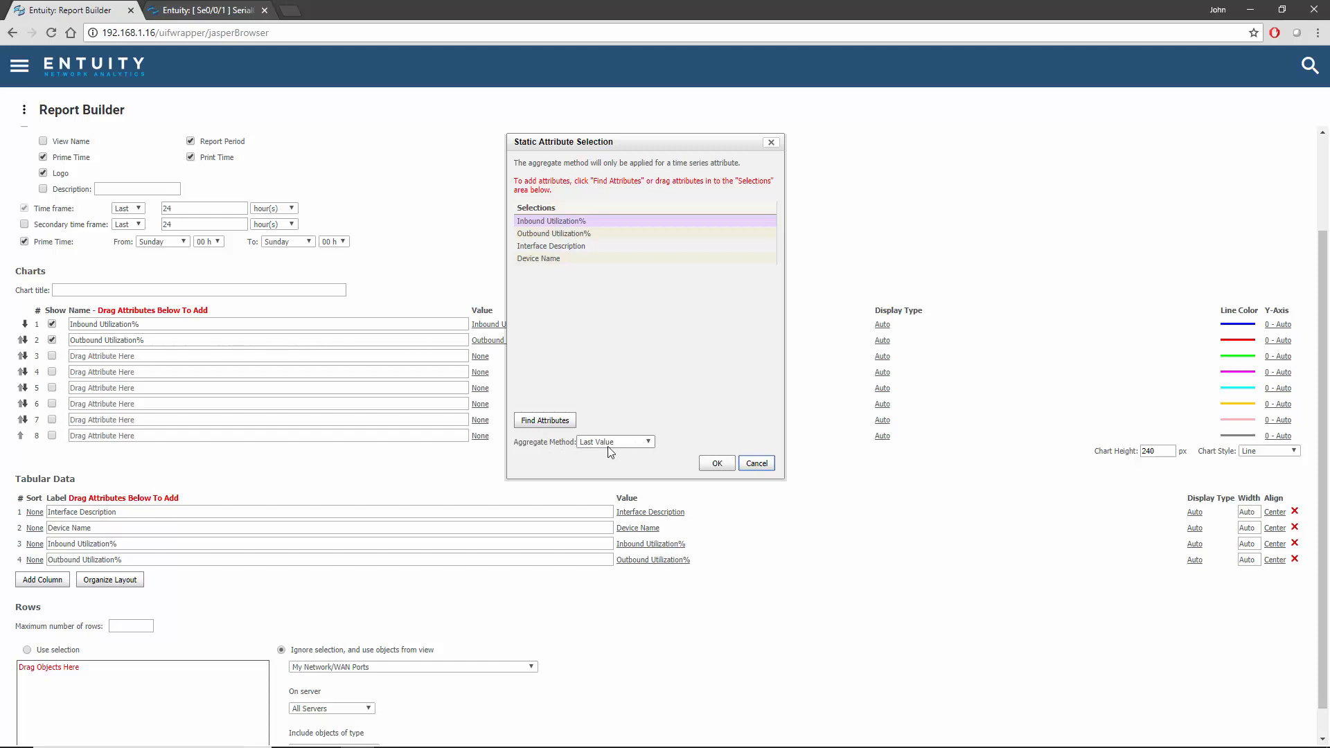
left_click(653, 443)
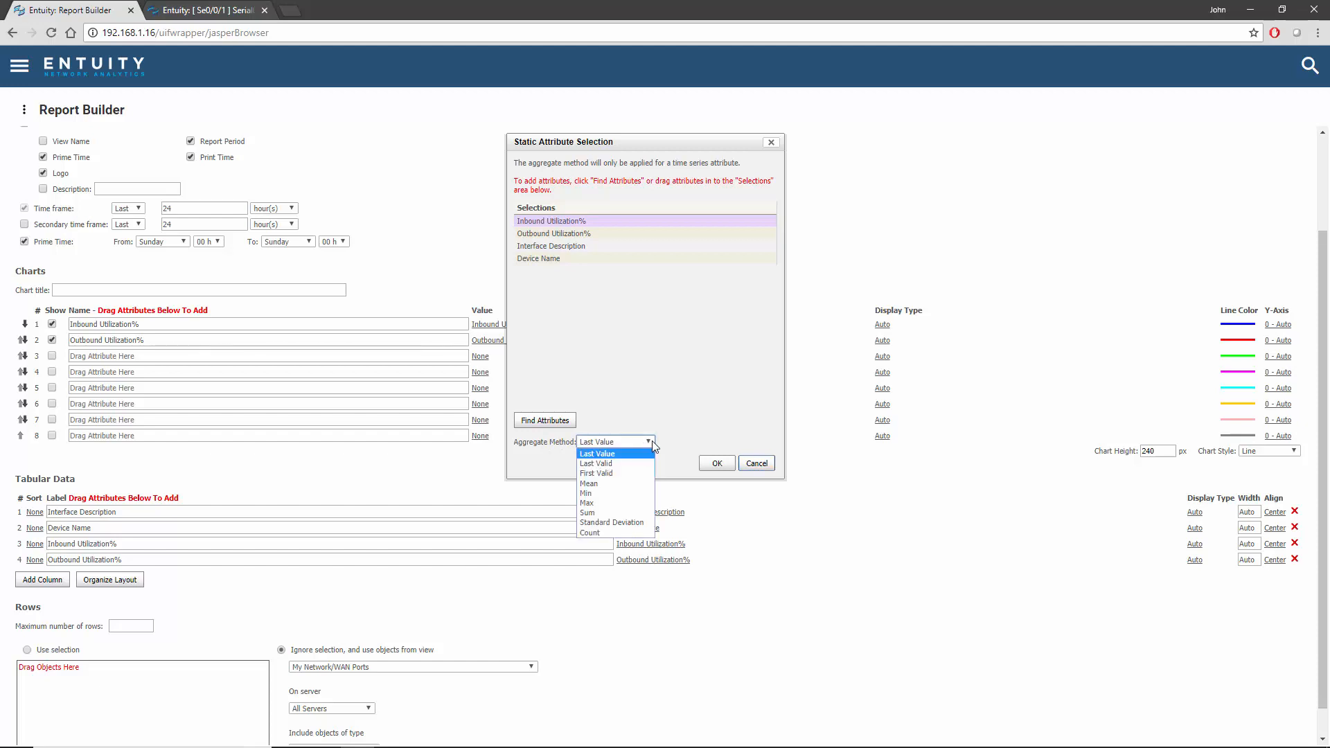
left_click(608, 484)
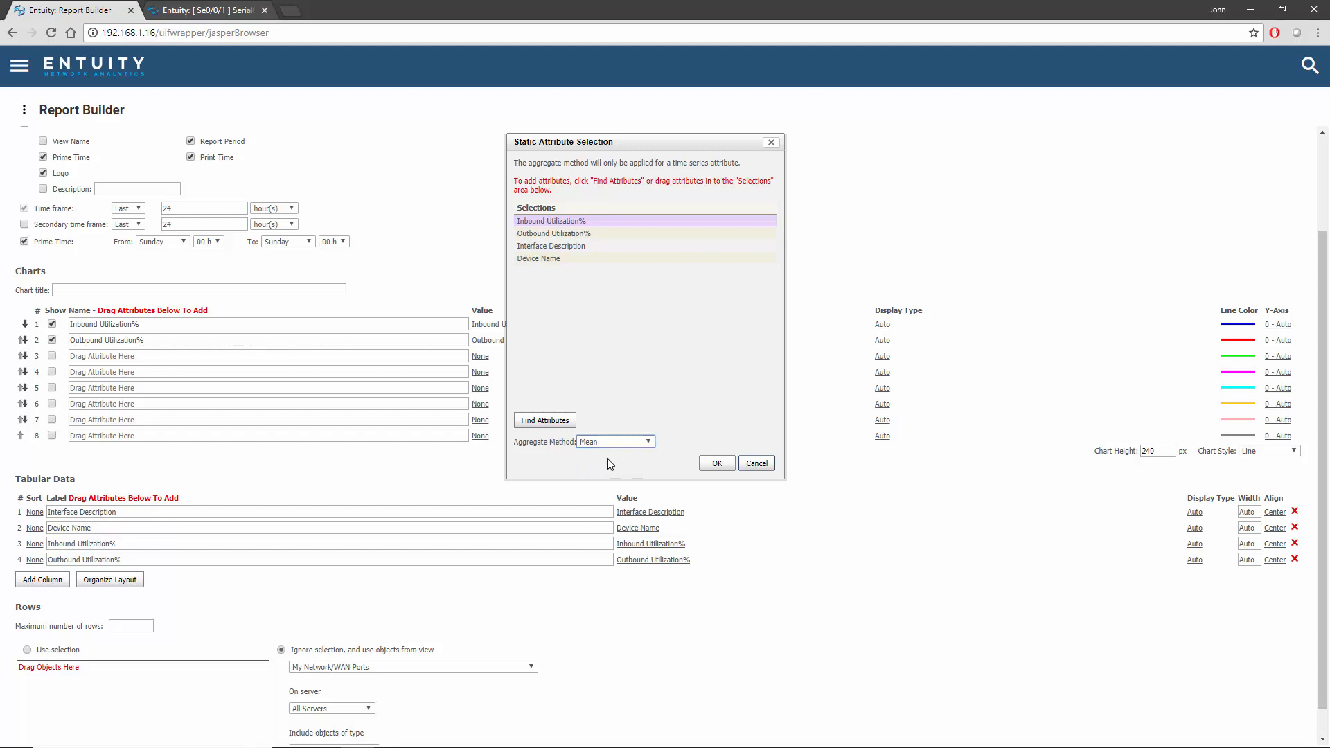
left_click(716, 463)
Step: Set the aggregate method of the Outbound Utilization% tabular data column to Mean and preview the report
left_click(638, 563)
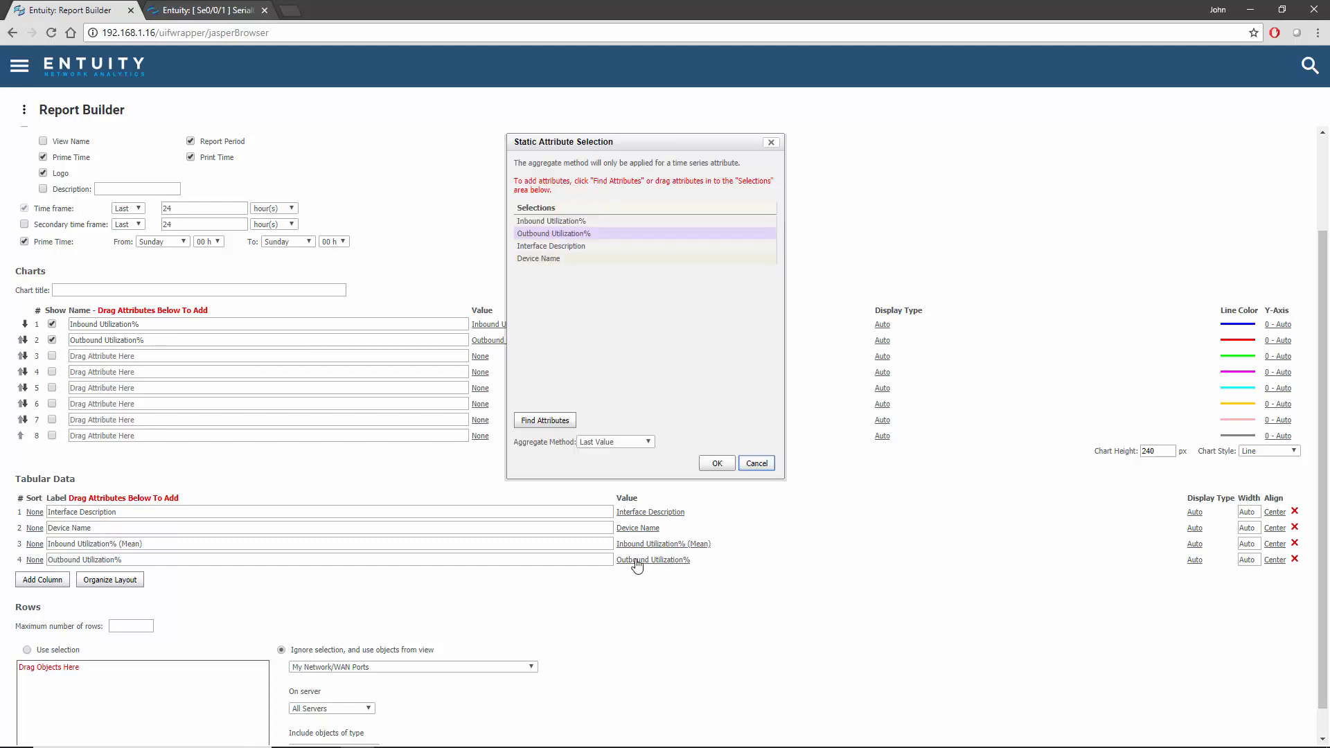
left_click(648, 441)
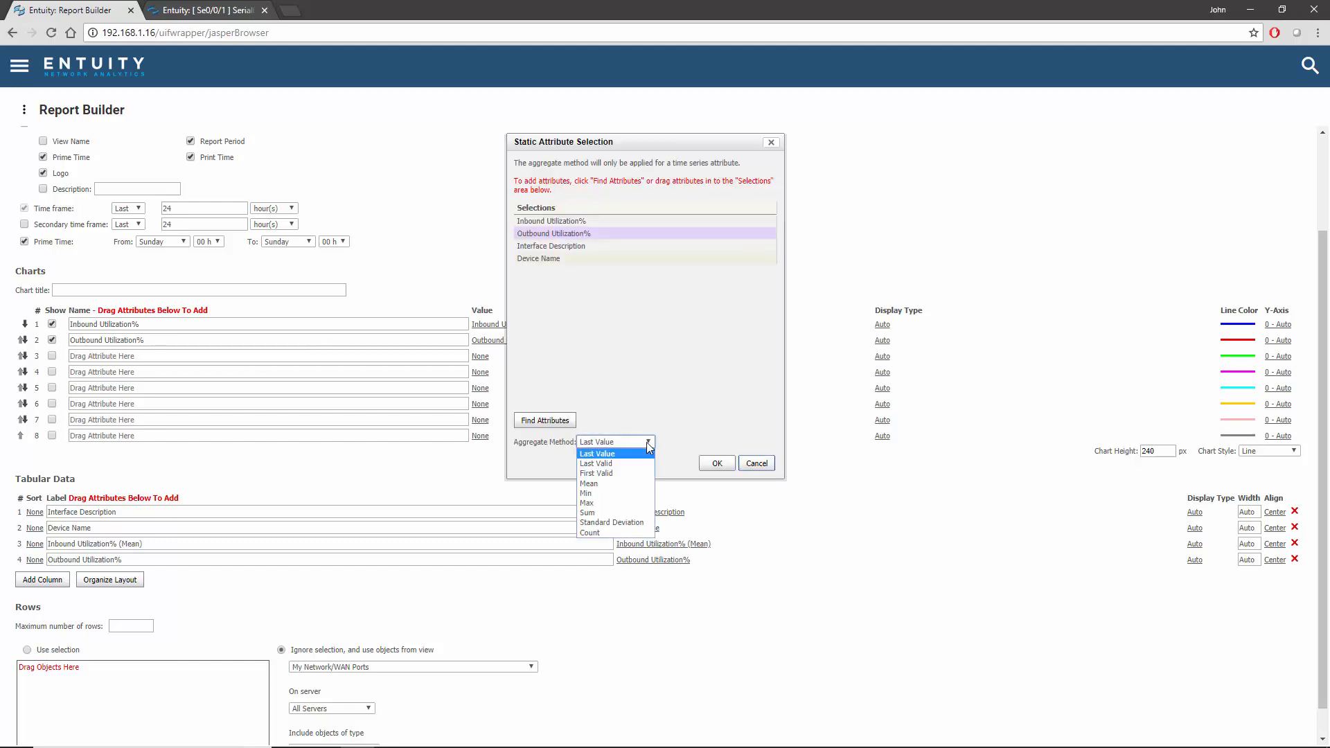
left_click(625, 493)
left_click(717, 463)
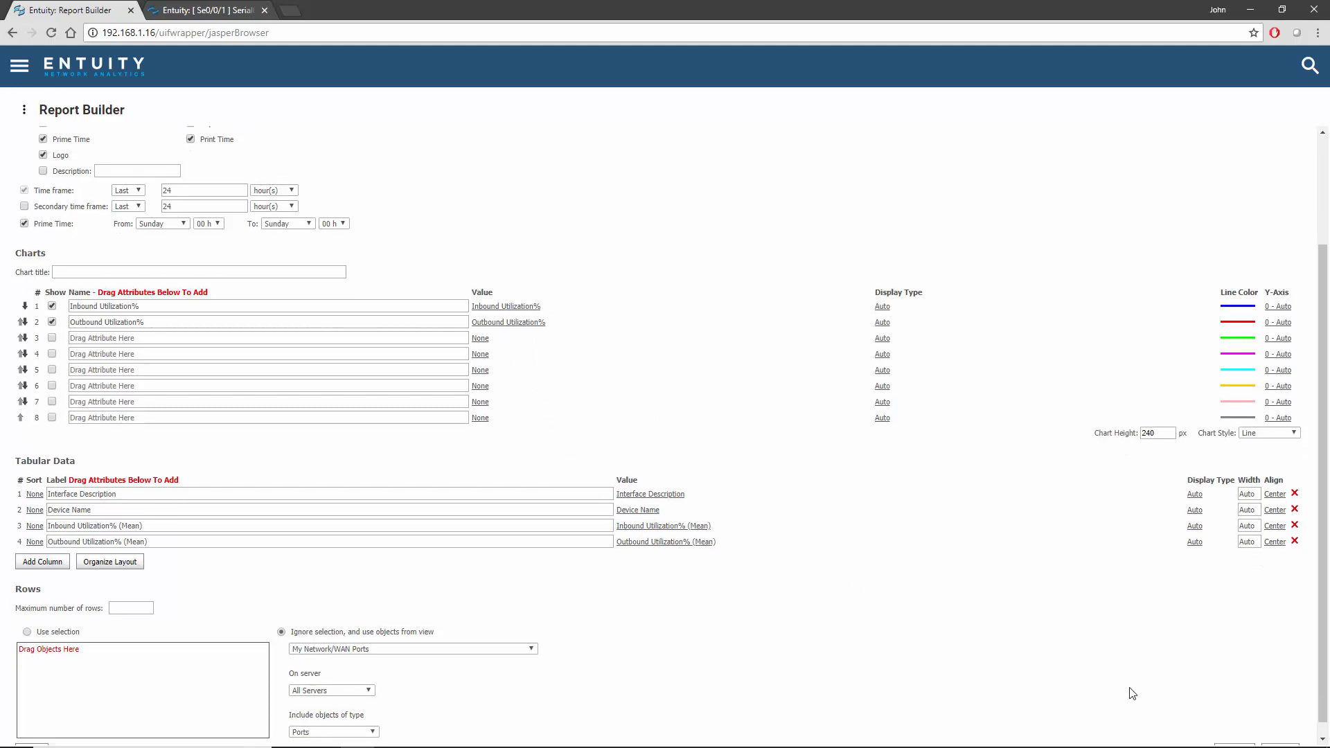
scroll(1135, 696, "down", 1)
left_click(1229, 738)
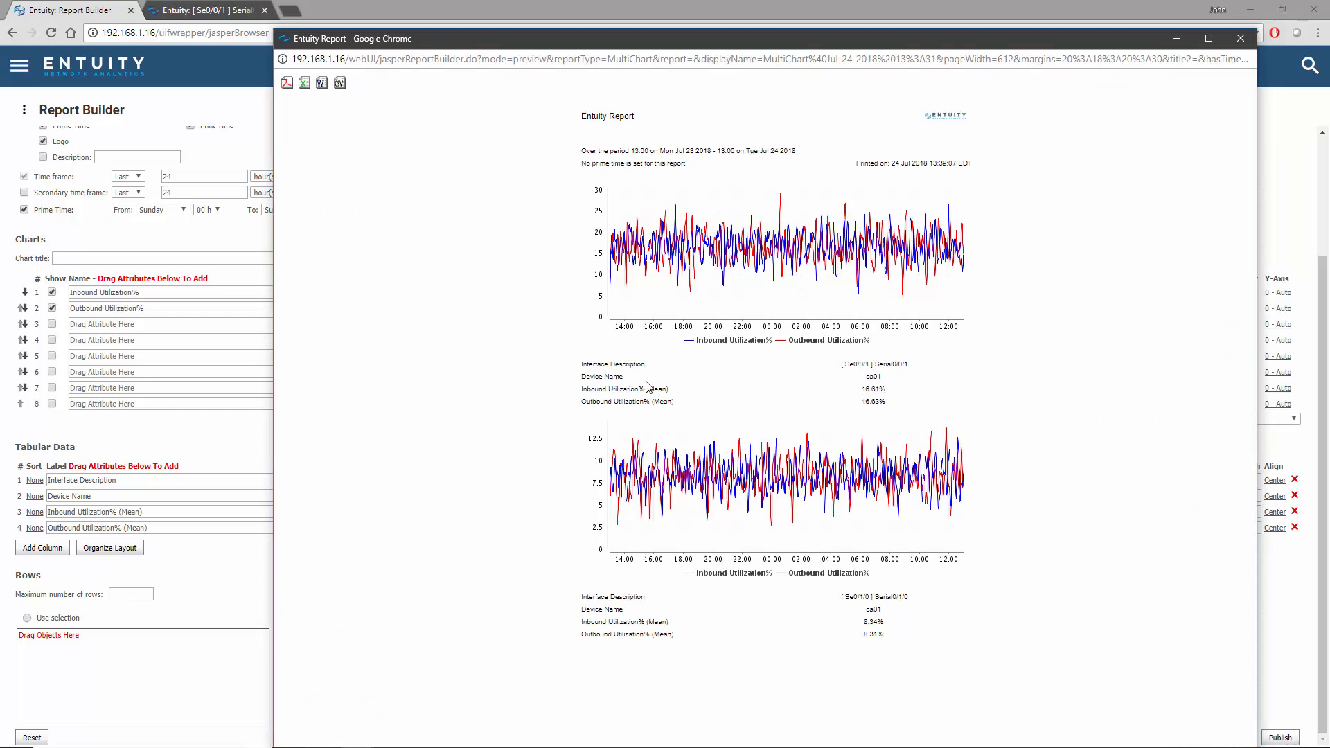
left_click(1241, 38)
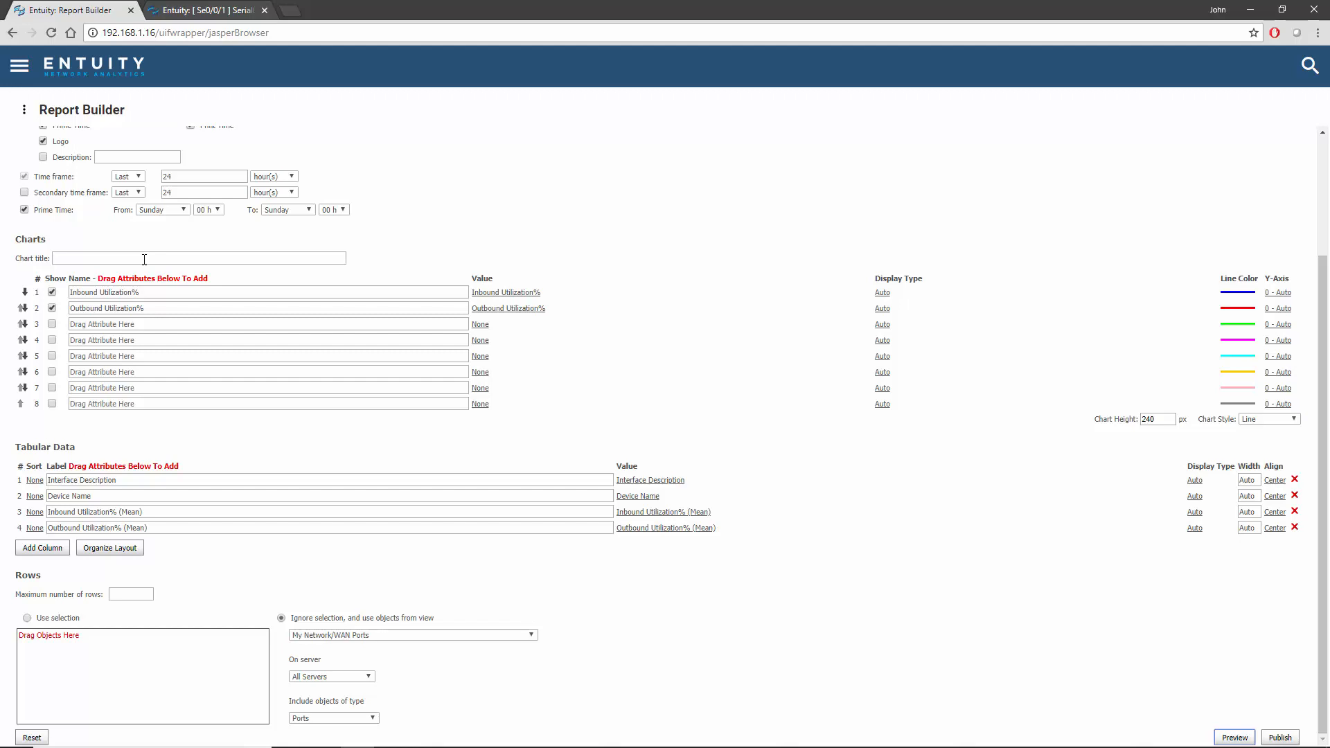
Step: Show the report's advanced options and look over the added Markup and Row Filter settings
scroll(505, 243, "up", 3)
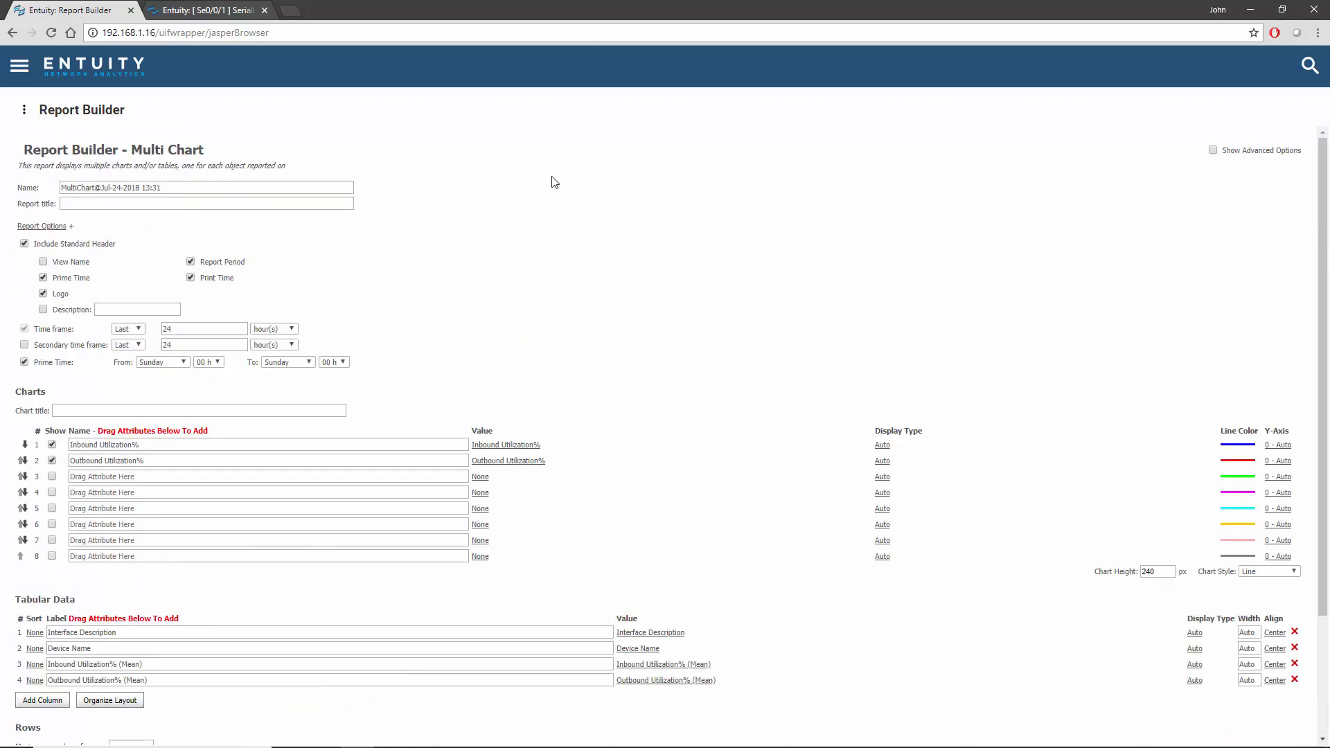
left_click(1213, 150)
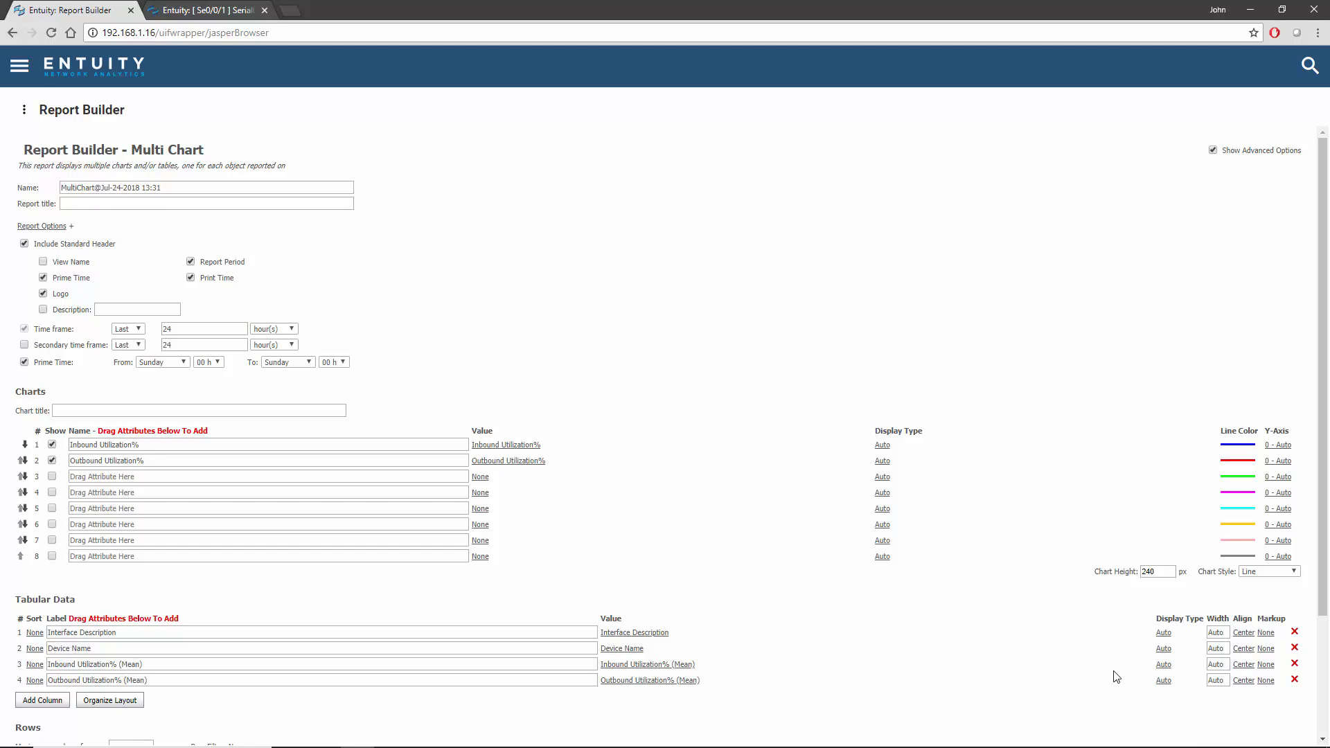
scroll(1039, 638, "down", 3)
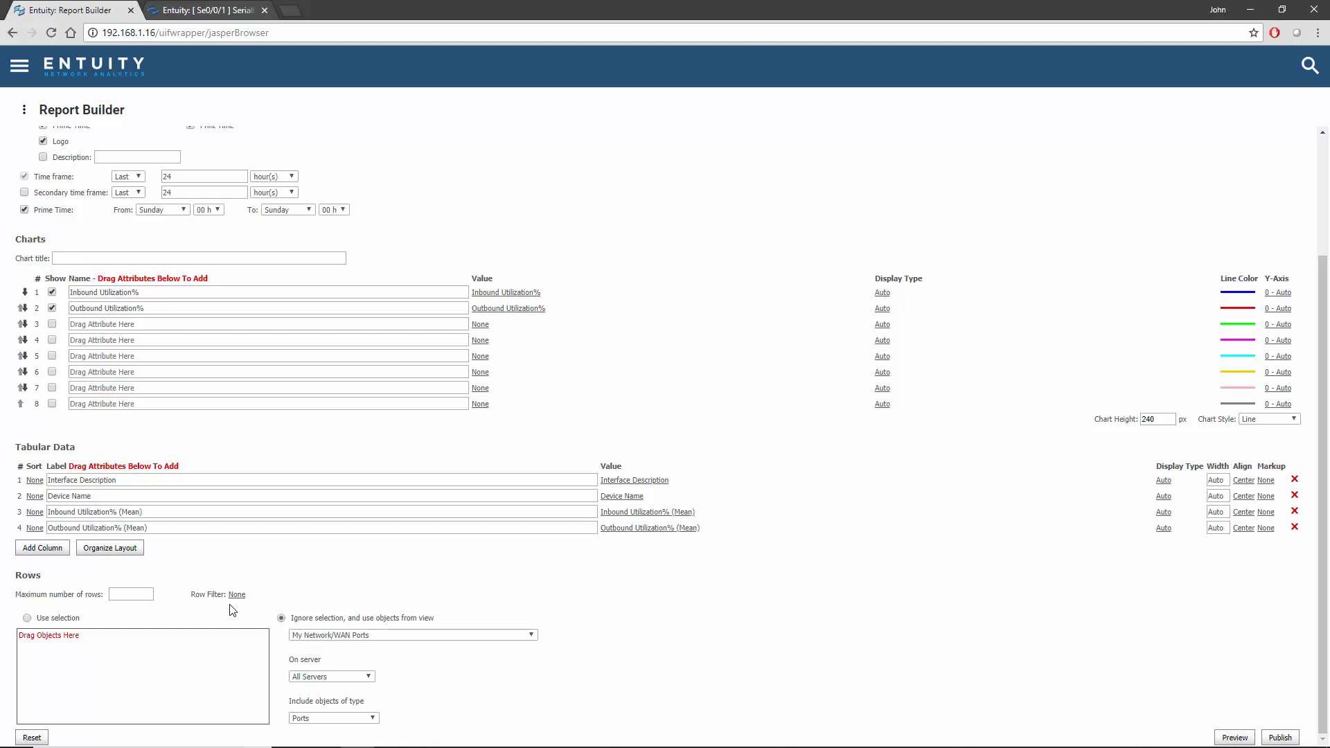
Step: Publish the finished multi chart report from the Report Builder
scroll(236, 594, "up", 3)
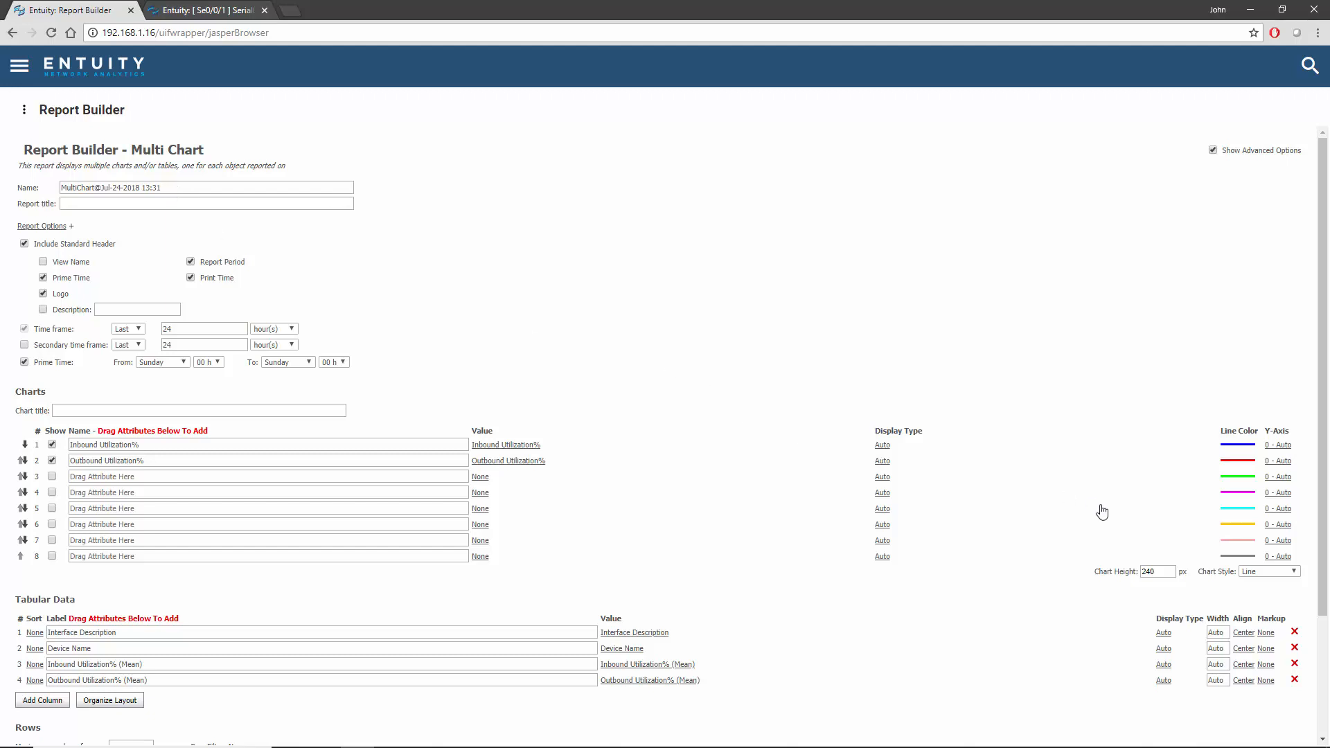
scroll(1103, 518, "down", 3)
left_click(1279, 738)
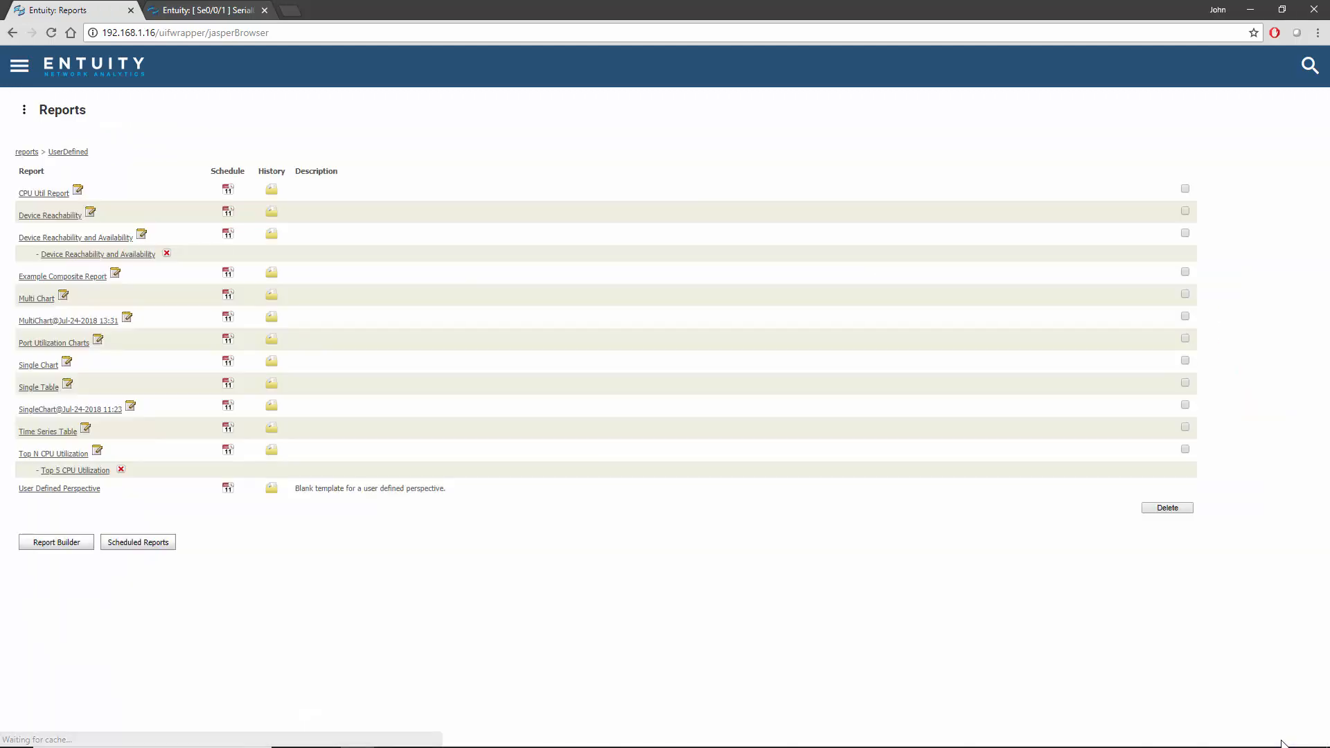